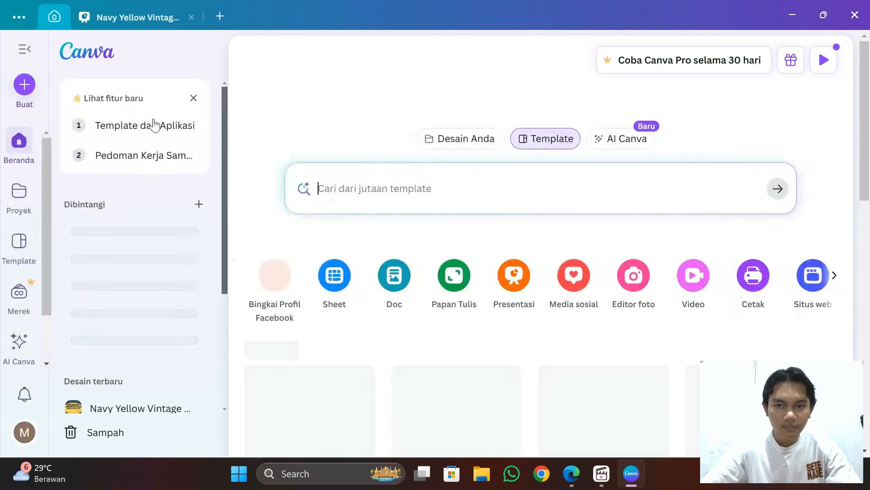
# Step: Create a new custom-size design 1500 pixels wide and 1500 pixels high
pyautogui.click(26, 89)
pyautogui.scroll(-2, 165, 326)
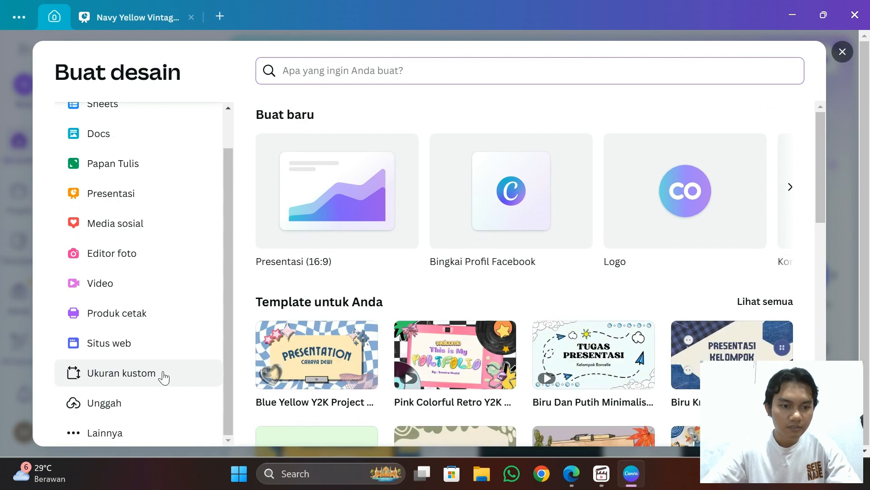
pyautogui.click(163, 376)
pyautogui.click(477, 148)
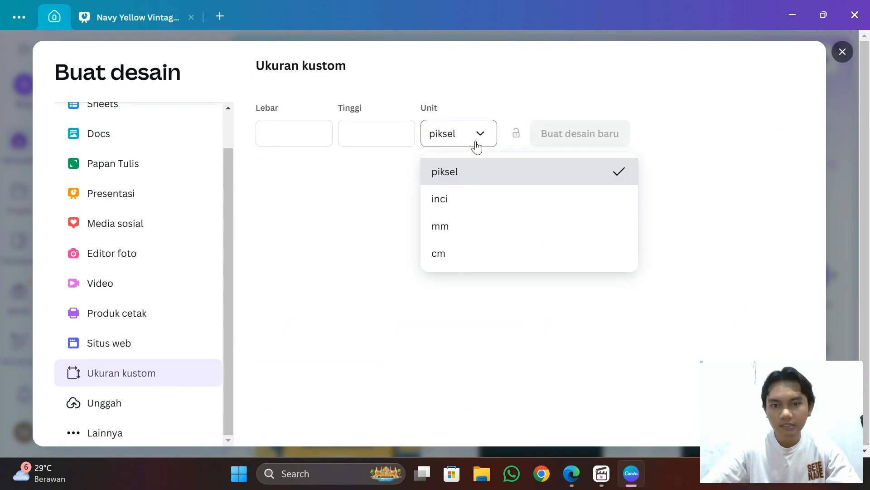
pyautogui.click(476, 148)
pyautogui.click(269, 140)
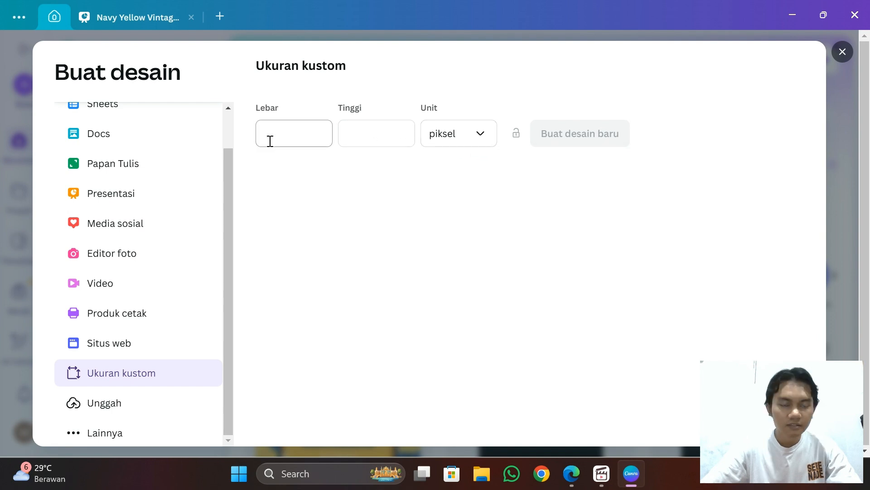
pyautogui.write('1500')
pyautogui.click(379, 125)
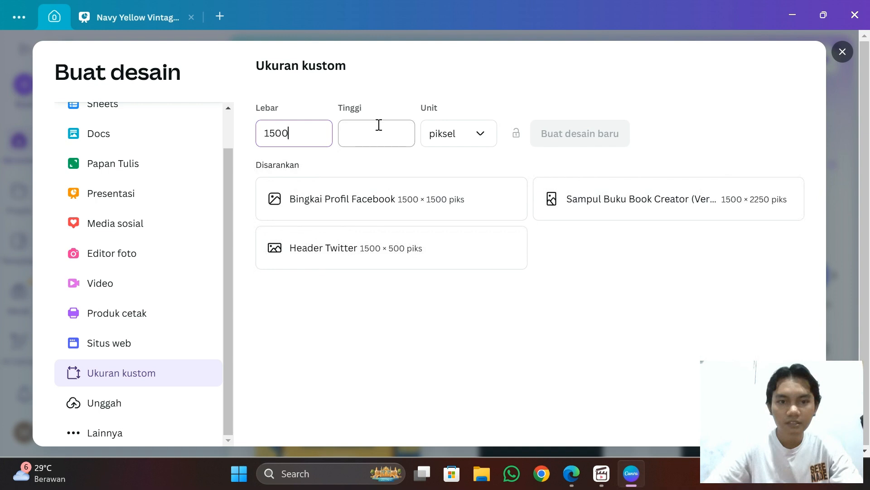
pyautogui.write('1500')
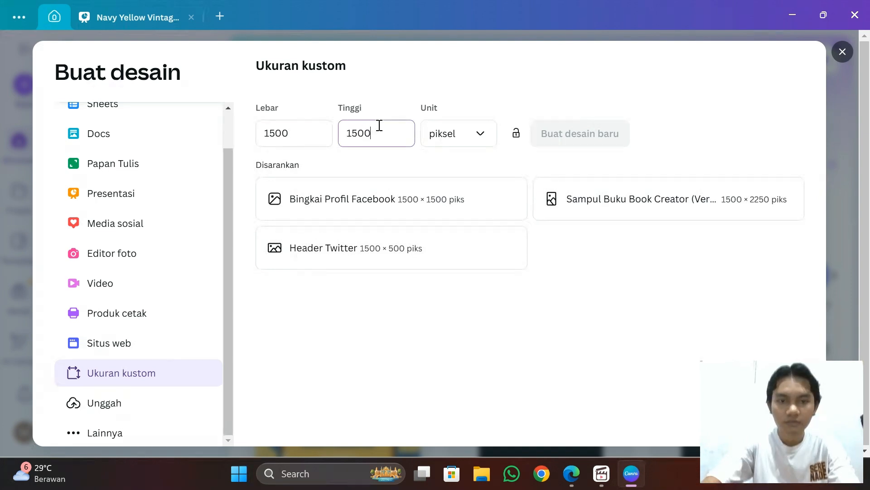
pyautogui.click(591, 135)
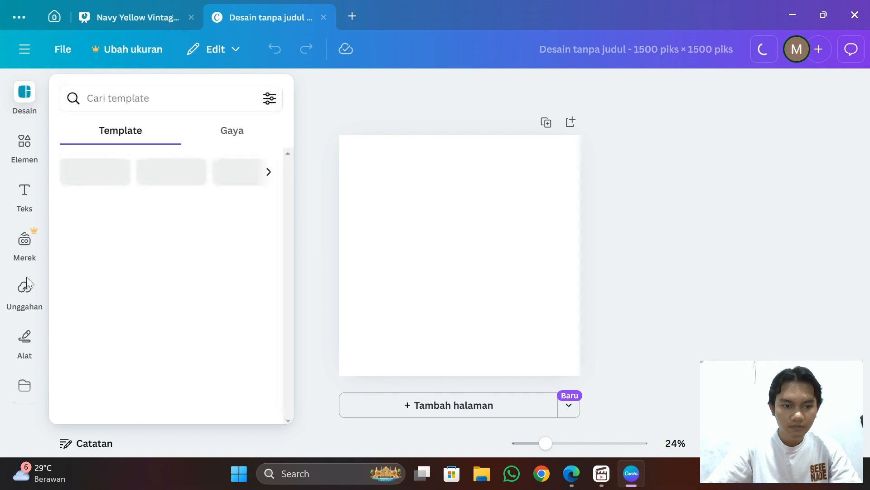
# Step: Upload the Brad Pitt image from the Downloads folder and place it on the blank page
pyautogui.scroll(-3, 27, 266)
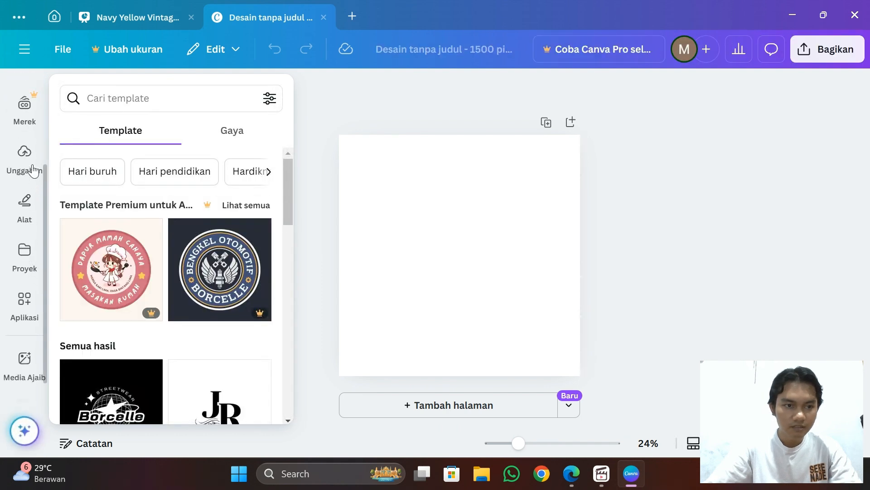
pyautogui.click(32, 169)
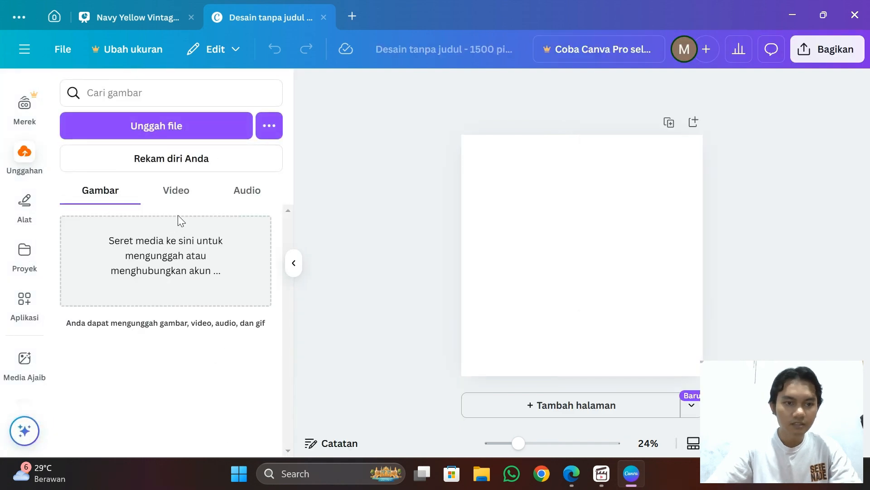
pyautogui.click(178, 131)
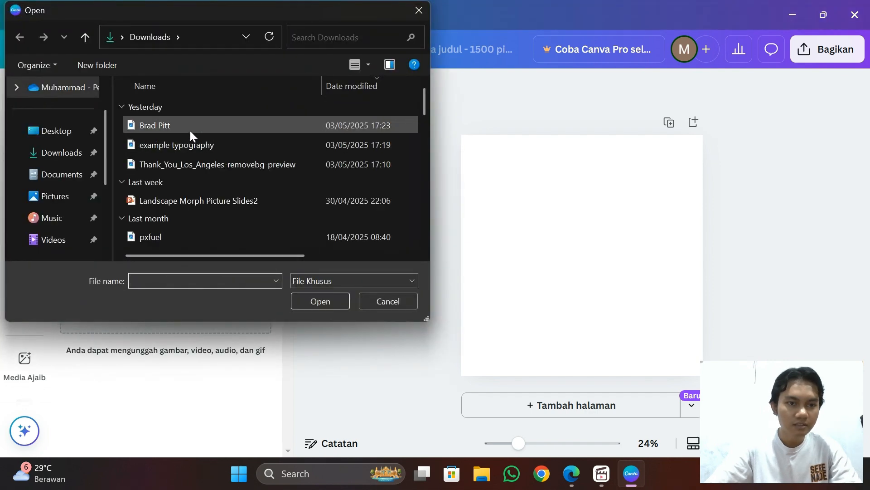
pyautogui.doubleClick(189, 130)
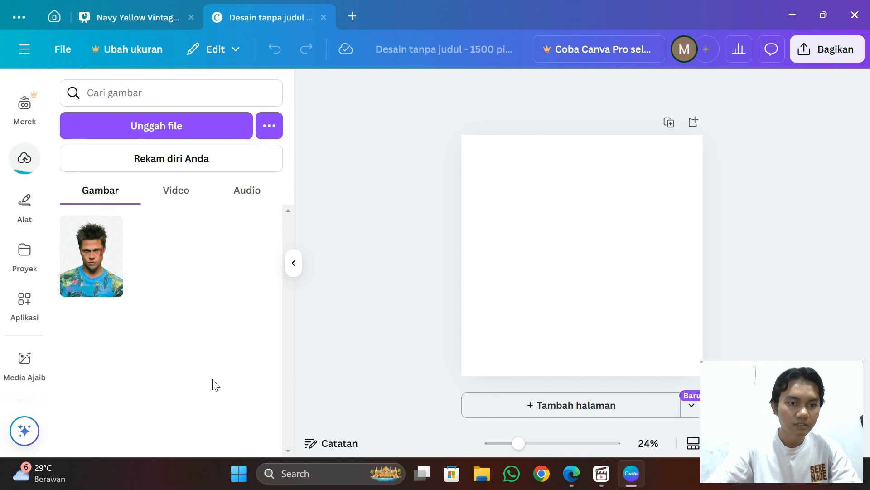
pyautogui.click(102, 281)
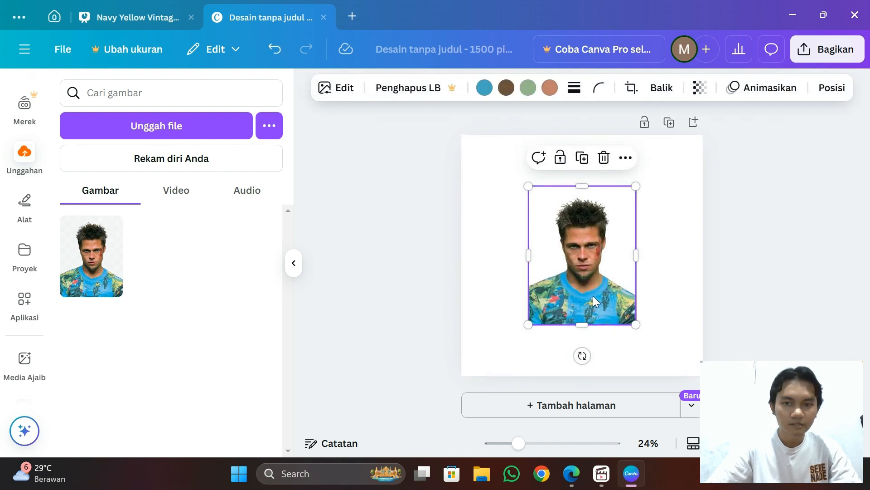
# Step: Set the page background colour to solid black
pyautogui.click(516, 243)
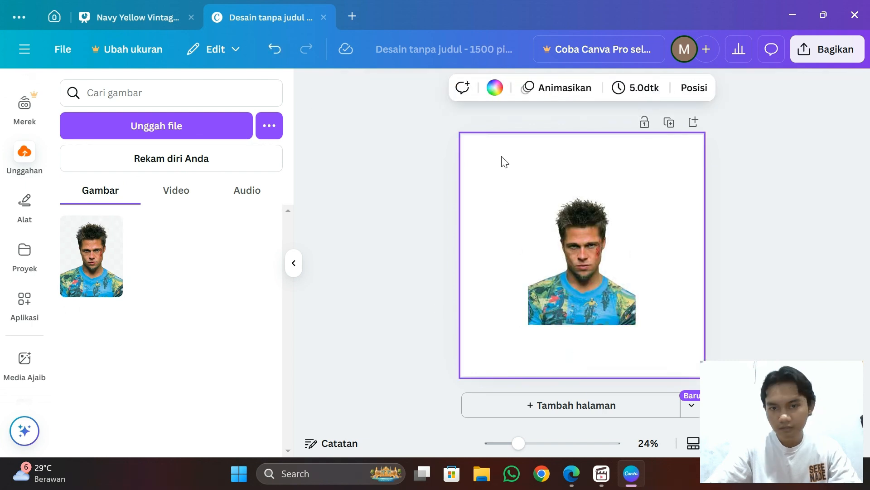
pyautogui.click(495, 87)
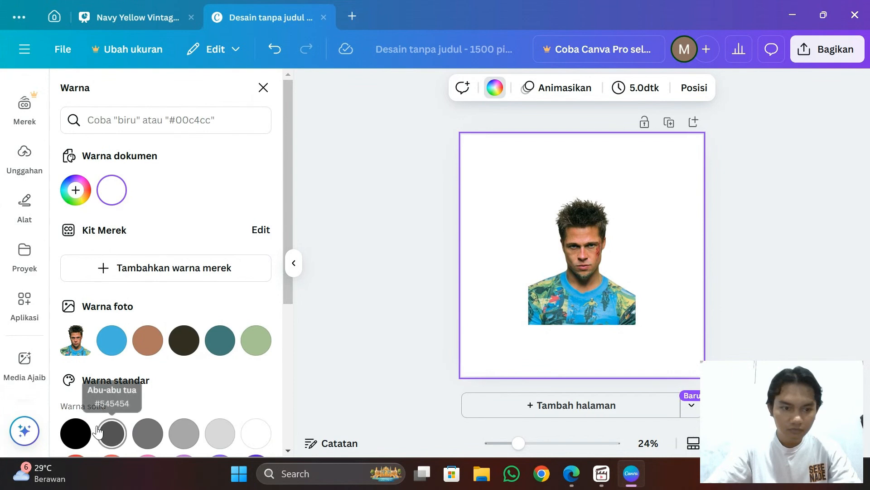
pyautogui.click(75, 433)
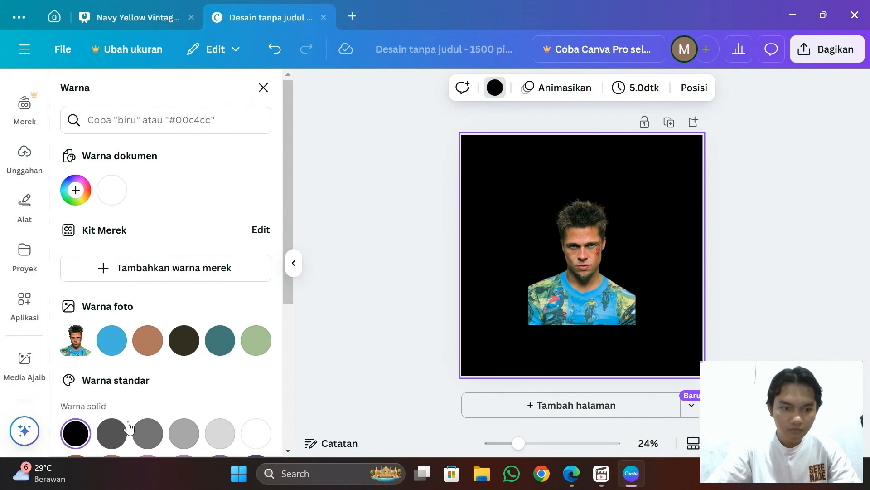
# Step: Enlarge the portrait to nearly the full page width and centre it horizontally, with the shirt running off the page's bottom edge
pyautogui.click(599, 309)
pyautogui.moveTo(600, 308); pyautogui.dragTo(534, 256)
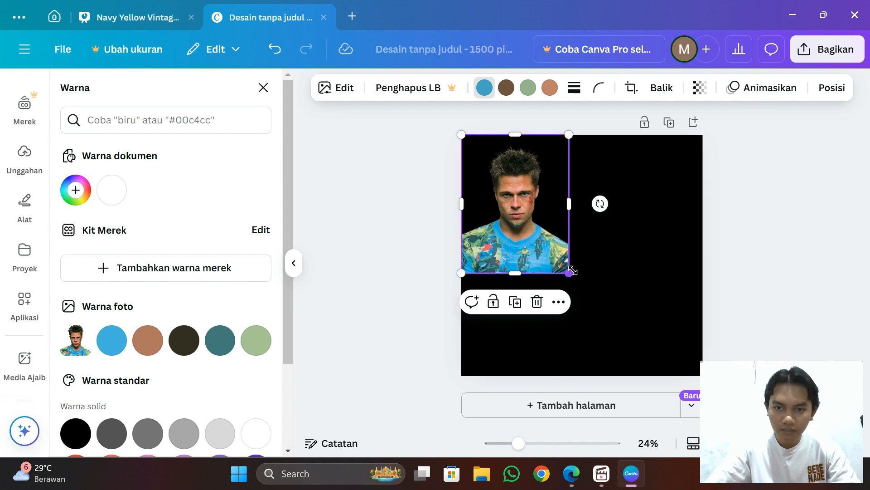
pyautogui.moveTo(581, 278); pyautogui.dragTo(679, 341)
pyautogui.moveTo(604, 290)
pyautogui.mouseDown()
pyautogui.moveTo(645, 301)
pyautogui.moveTo(621, 311)
pyautogui.moveTo(616, 358)
pyautogui.moveTo(593, 291)
pyautogui.mouseUp()
pyautogui.moveTo(651, 260); pyautogui.dragTo(680, 254)
pyautogui.moveTo(562, 306); pyautogui.dragTo(568, 359)
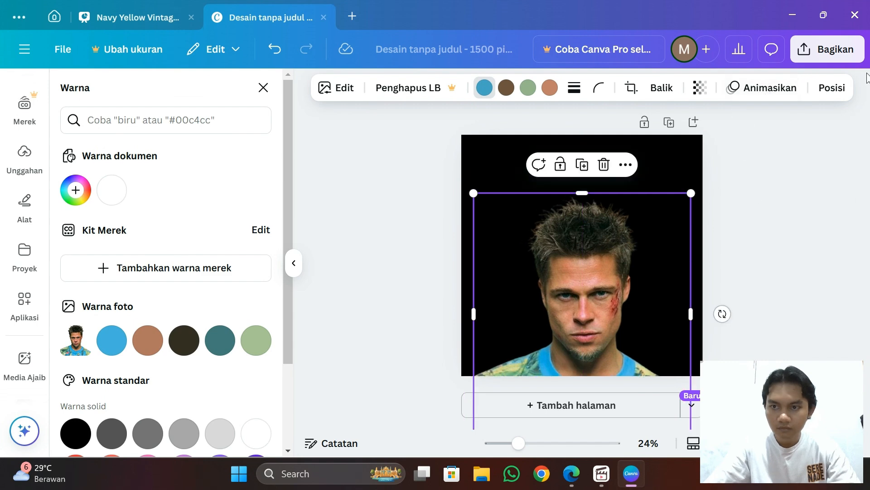
# Step: Download the design as a JPG and save it in Downloads under the name Backgroud
pyautogui.click(835, 50)
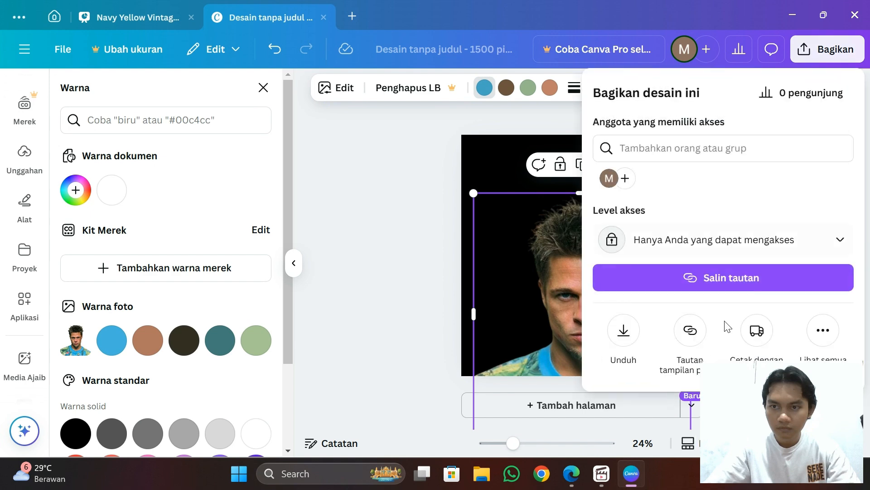
pyautogui.click(624, 330)
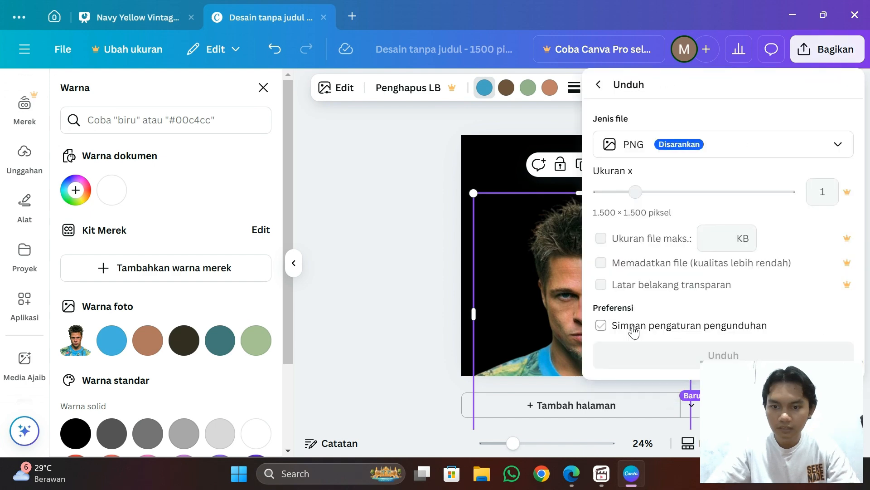
pyautogui.click(757, 149)
pyautogui.click(762, 198)
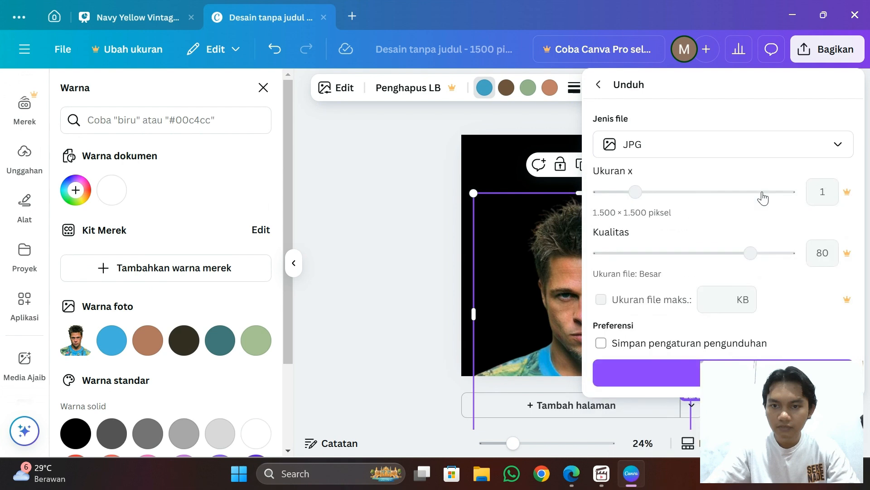
pyautogui.click(723, 372)
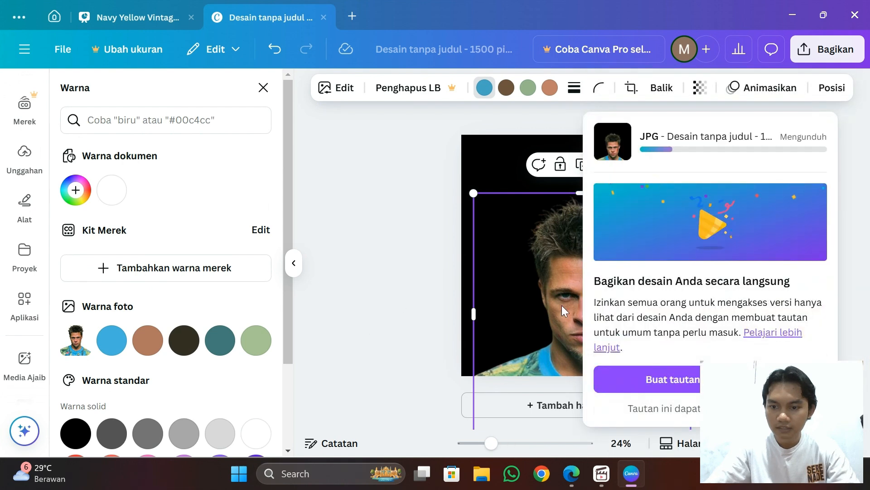
pyautogui.click(562, 306)
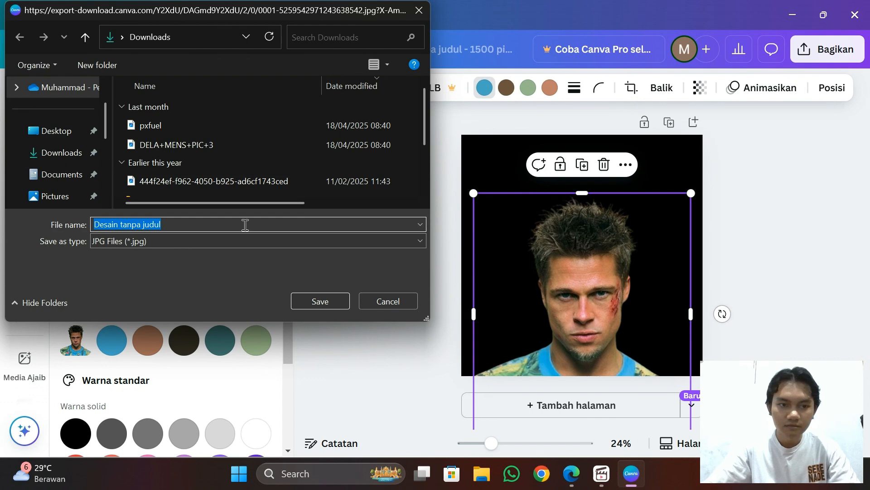
pyautogui.press('BackSpace')
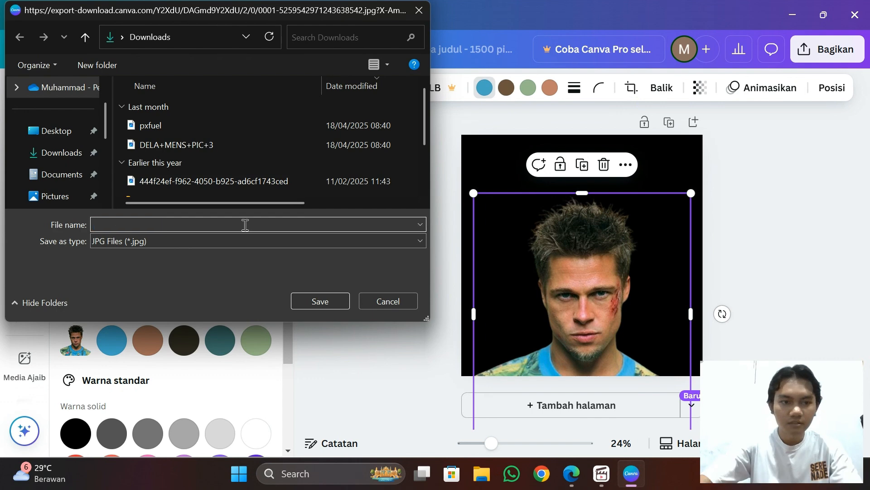
pyautogui.write('Backgroud')
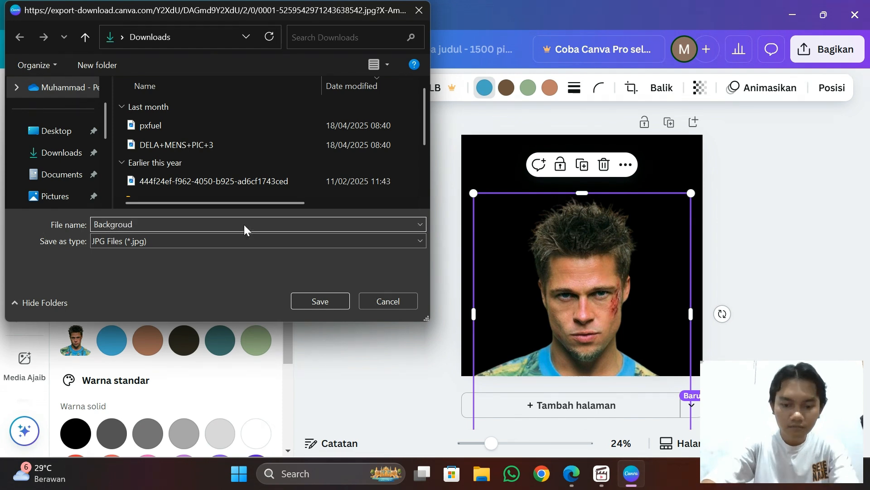
pyautogui.click(318, 301)
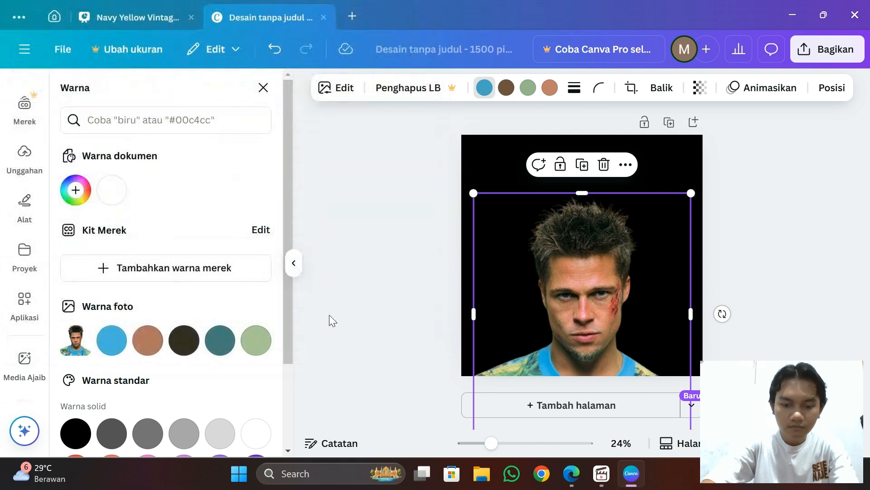
# Step: Delete the portrait from the page, leaving only the black background
pyautogui.click(547, 220)
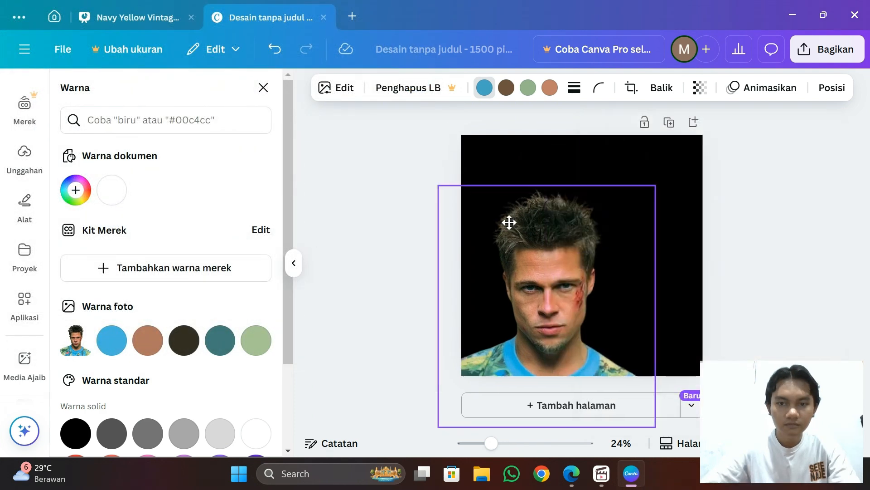
pyautogui.click(566, 157)
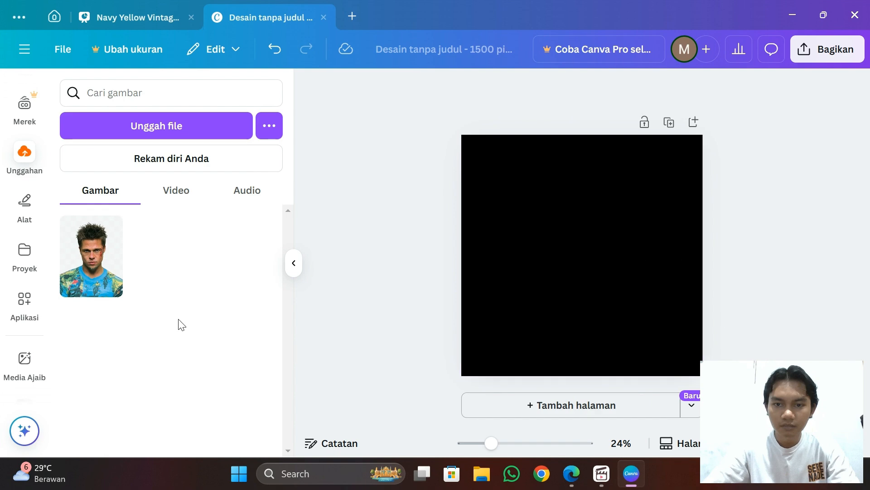
# Step: Switch to Google Chrome and search Google Images for "mentahan typography"
pyautogui.click(792, 15)
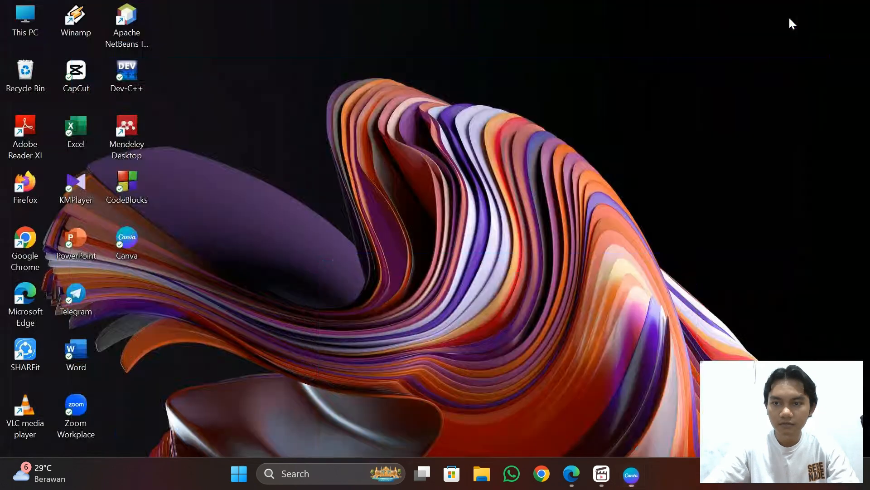
pyautogui.click(547, 471)
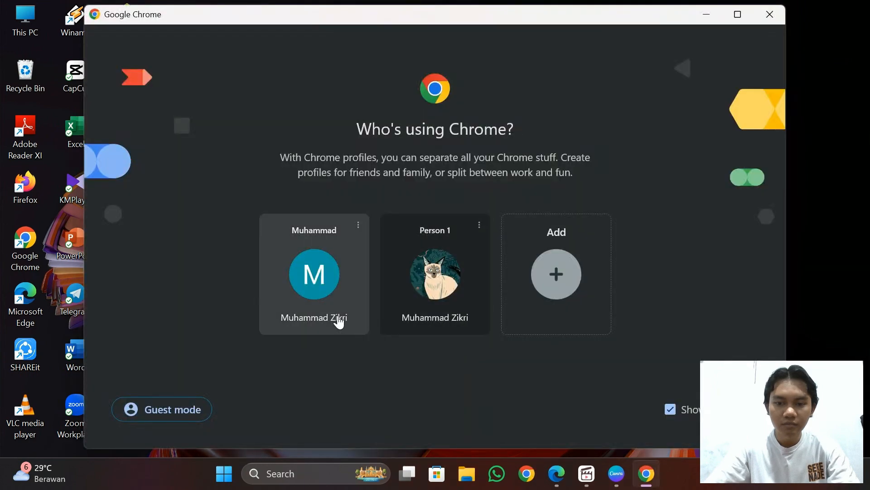
pyautogui.click(336, 321)
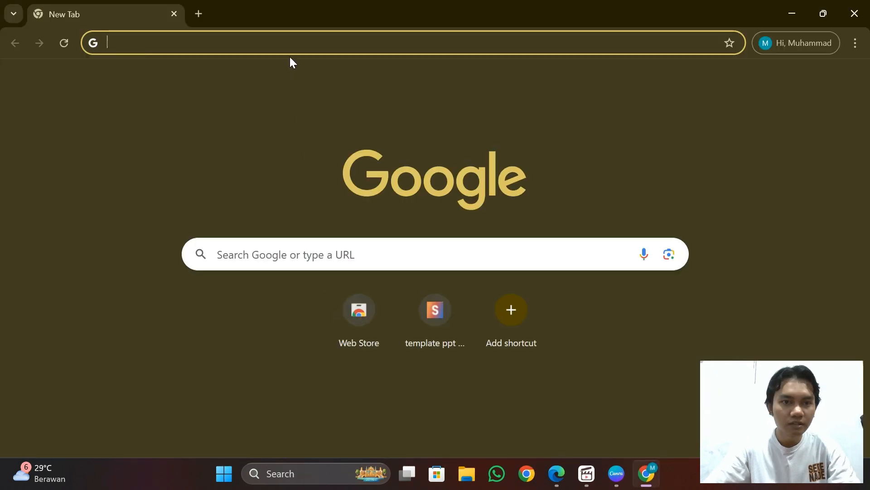
pyautogui.click(295, 45)
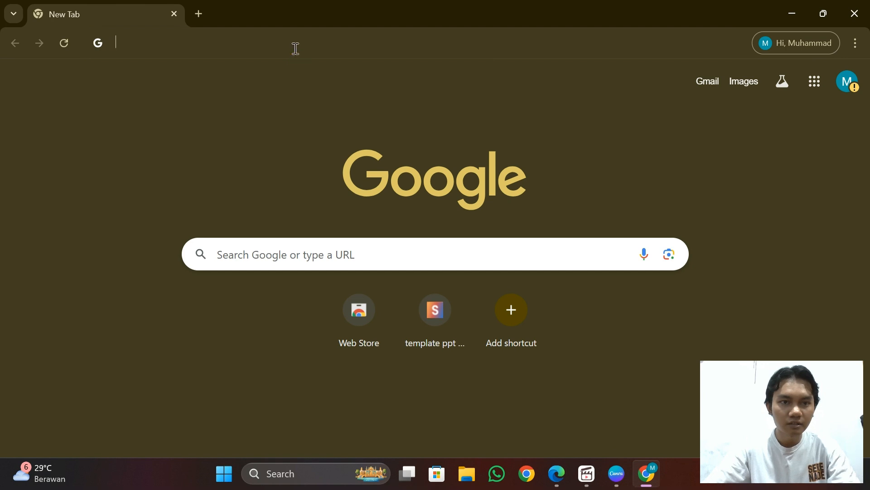
pyautogui.click(289, 72)
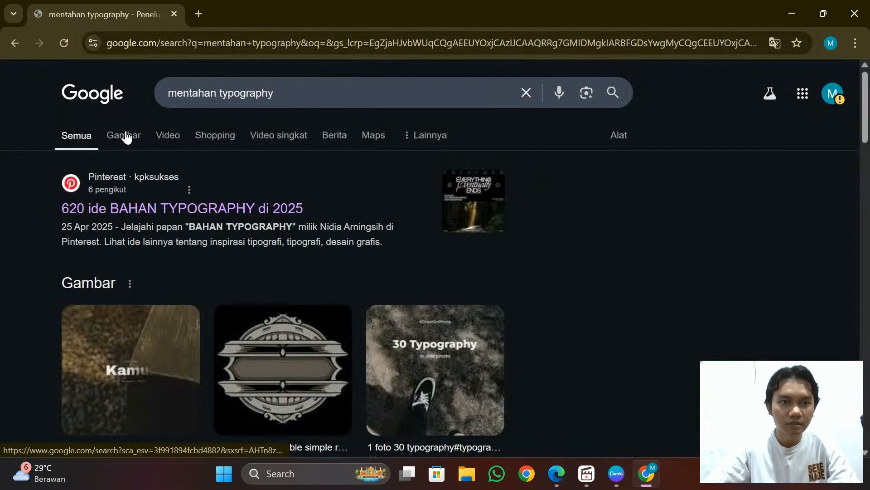
pyautogui.click(124, 135)
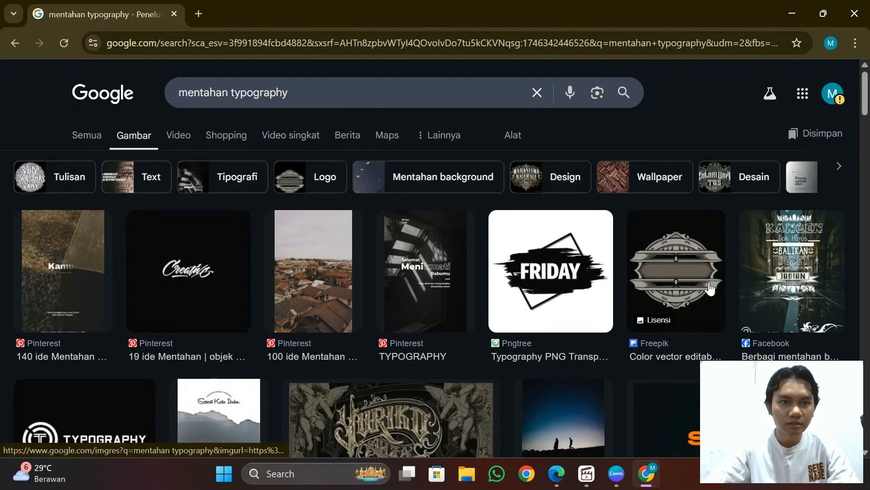
# Step: Find the circular white-on-black word typography from Blogger Toraja in the image results and open its preview
pyautogui.scroll(-5, 449, 338)
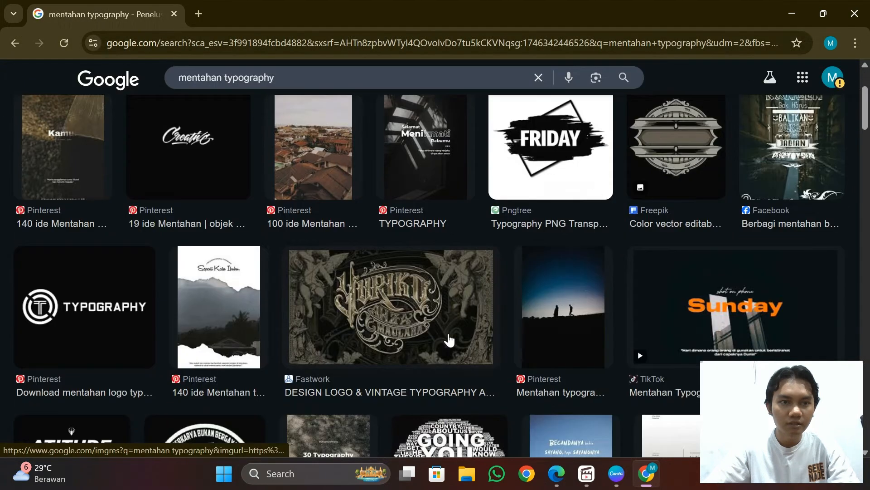
pyautogui.scroll(-2, 449, 337)
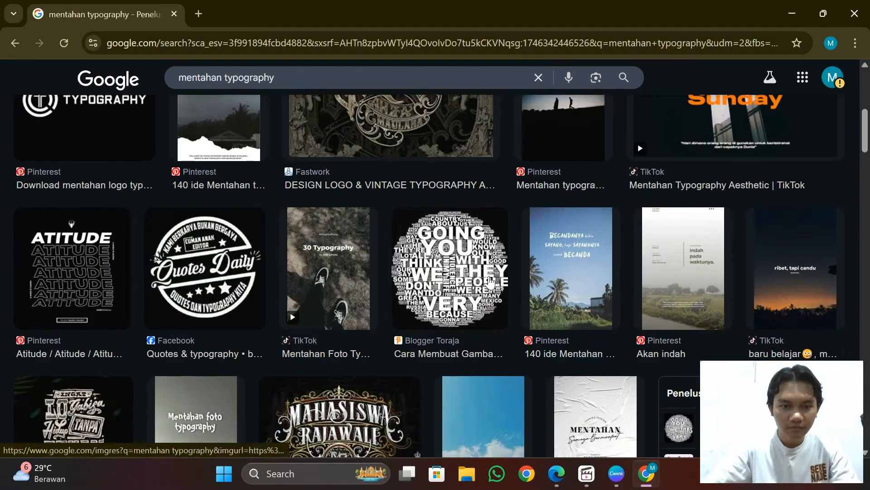
pyautogui.click(406, 375)
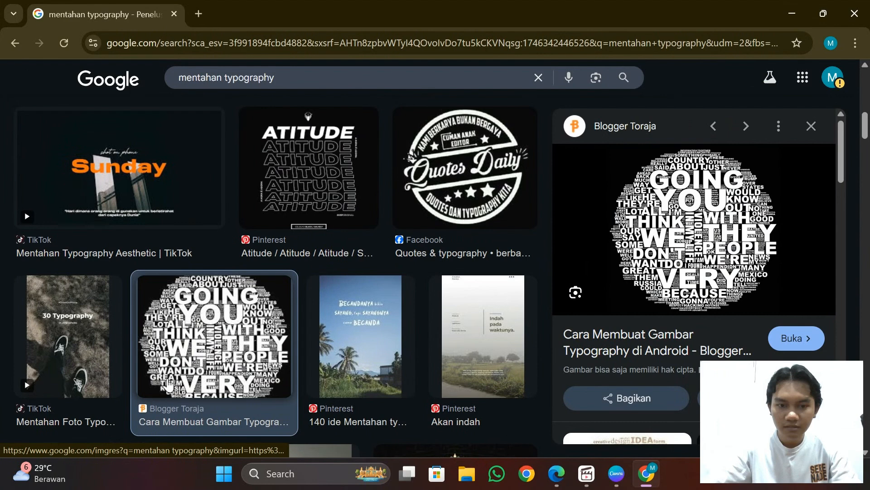
# Step: Open the circular word typography image on its own in a new browser tab
pyautogui.rightClick(180, 365)
pyautogui.click(234, 235)
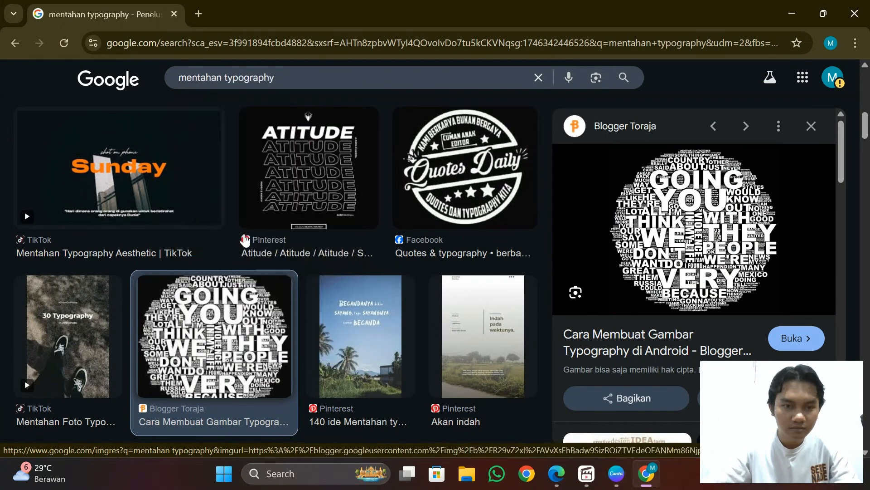
pyautogui.click(262, 6)
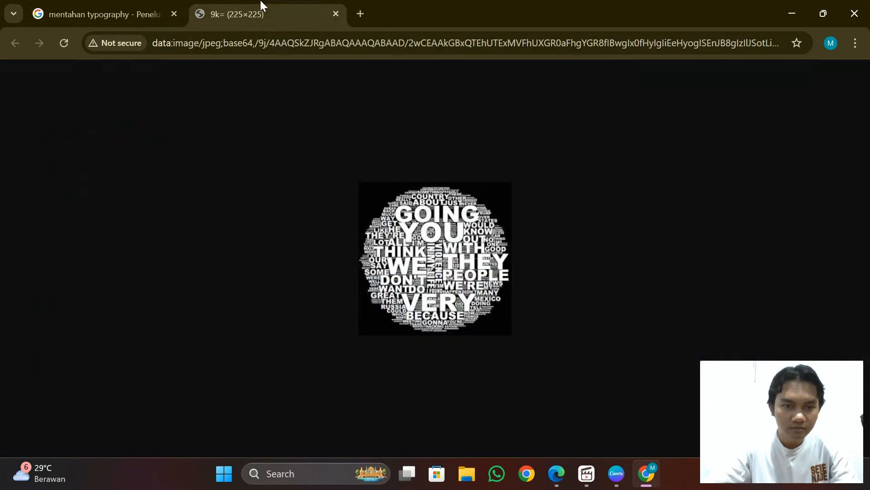
# Step: Save the typography image as a JPEG in Downloads under the name template
pyautogui.rightClick(479, 248)
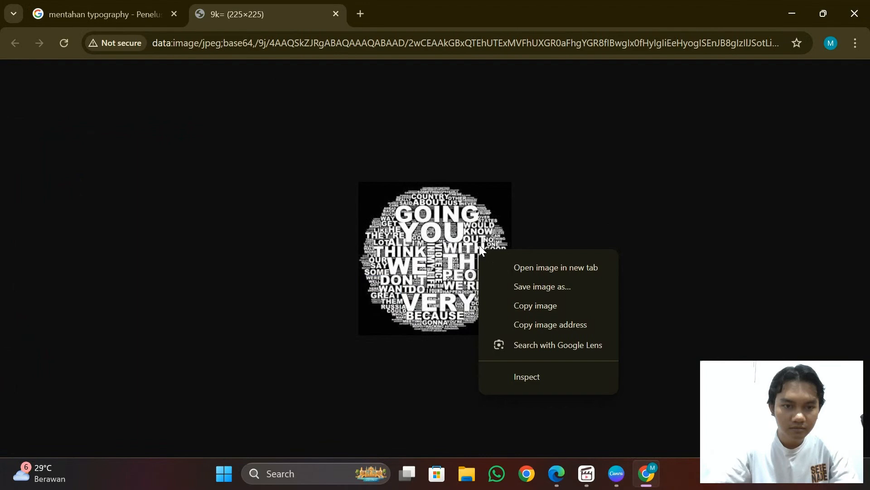
pyautogui.click(531, 290)
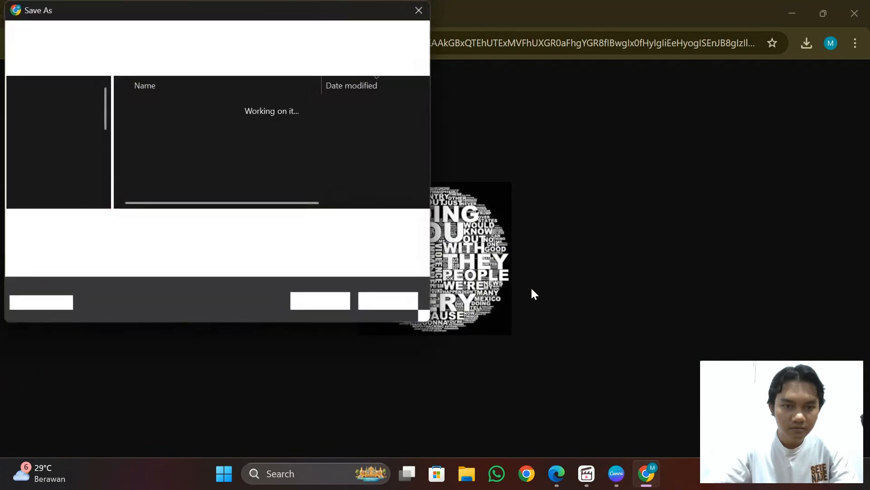
pyautogui.write('tempal')
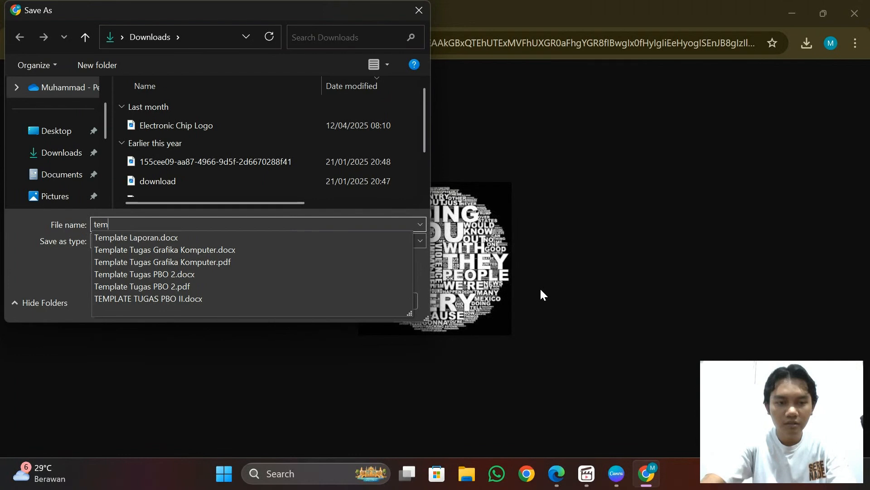
pyautogui.press('BackSpace')
pyautogui.press('BackSpace')
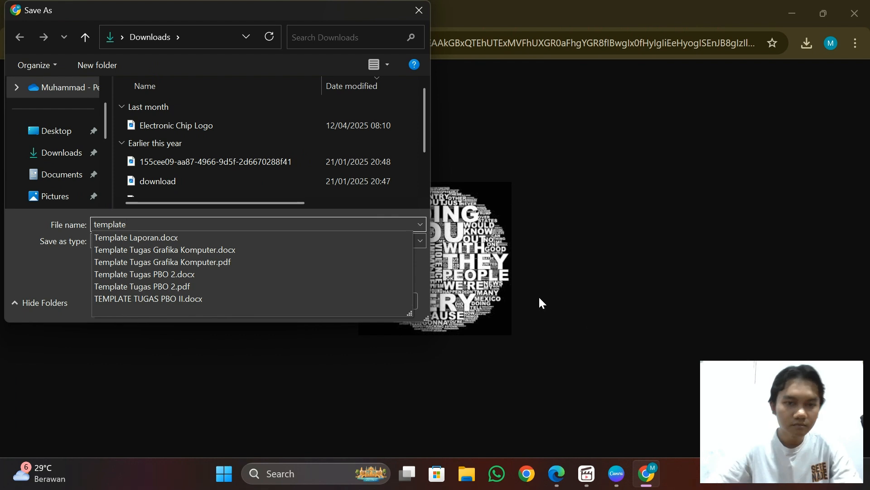
pyautogui.click(420, 225)
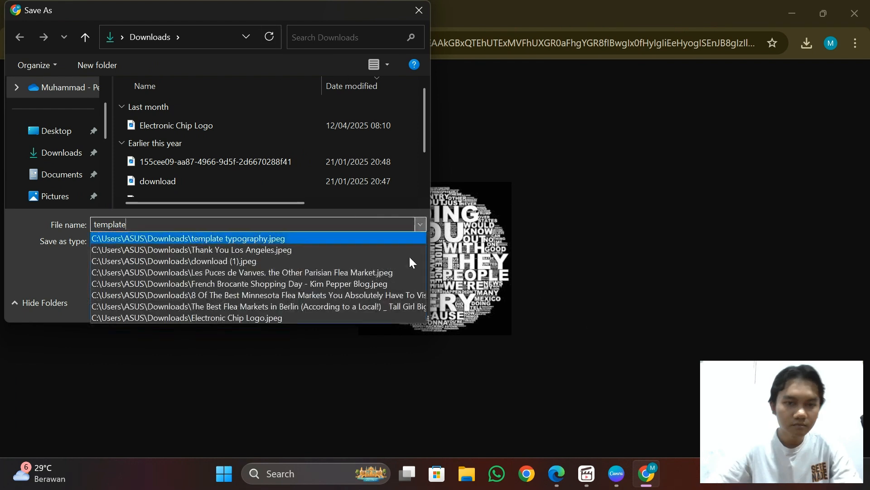
pyautogui.click(423, 225)
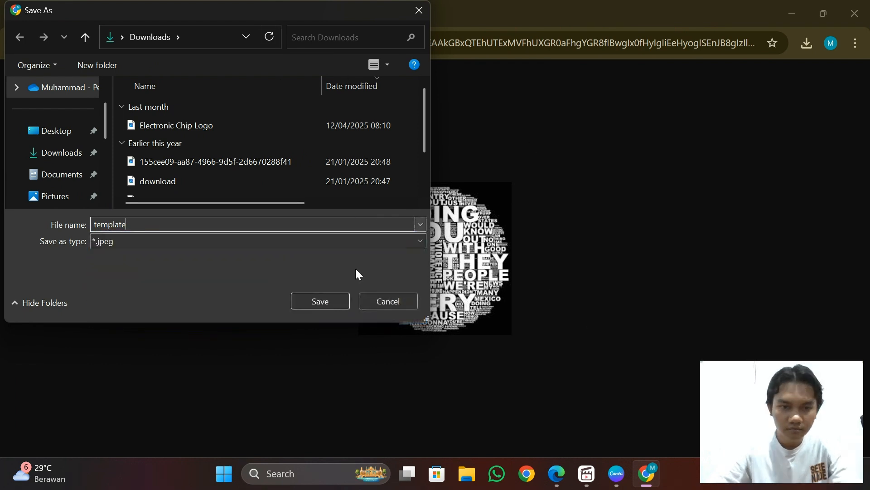
pyautogui.click(325, 302)
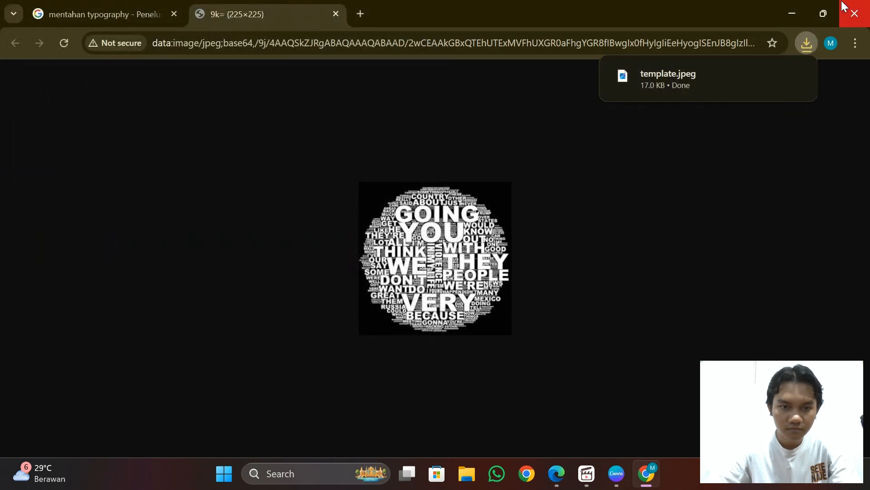
# Step: Switch to Canva, upload the Backgroud and template images from Downloads, and add both to the black page
pyautogui.click(792, 13)
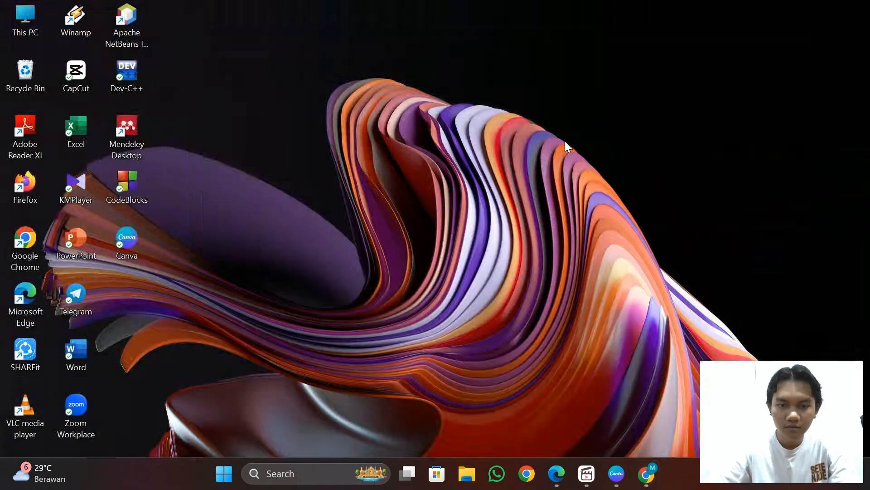
pyautogui.click(629, 474)
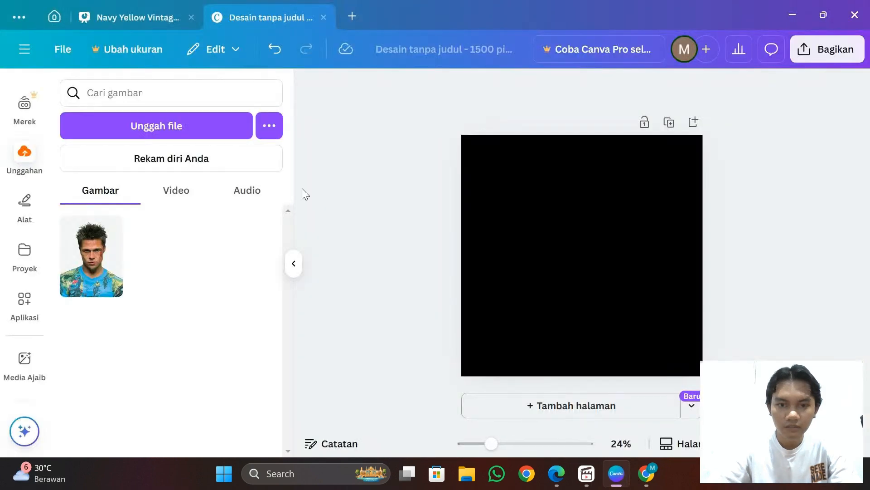
pyautogui.click(142, 119)
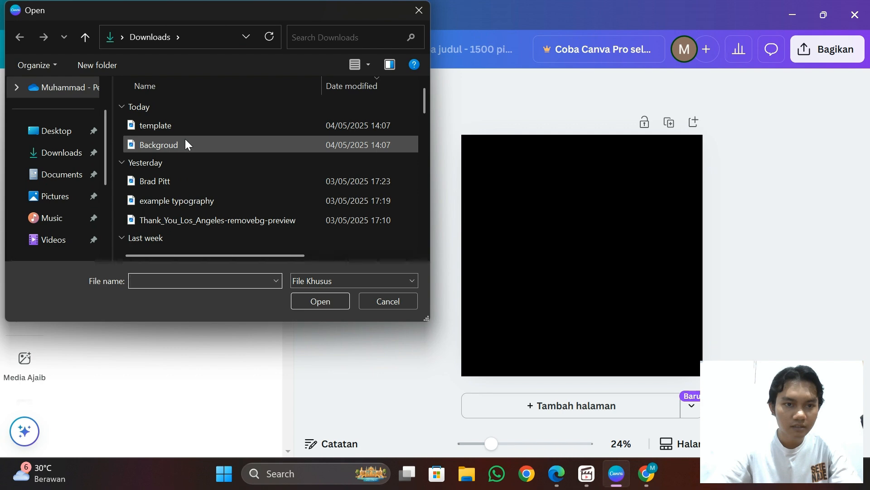
pyautogui.doubleClick(187, 143)
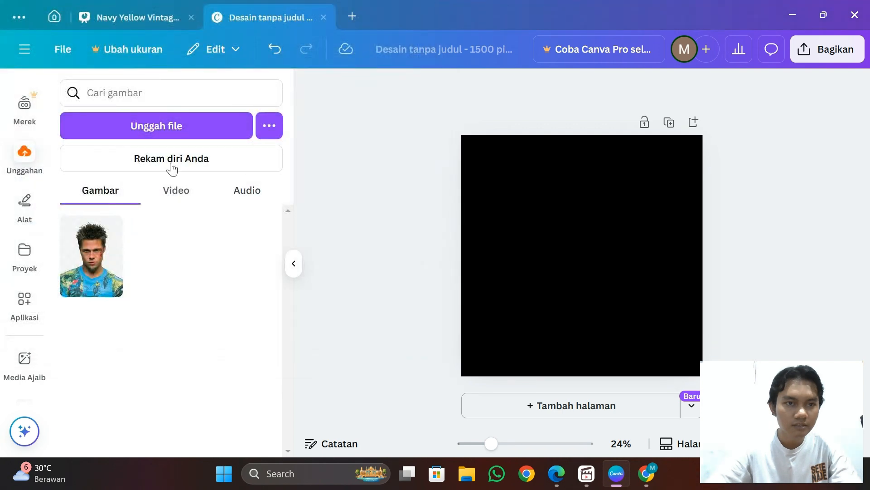
pyautogui.click(177, 130)
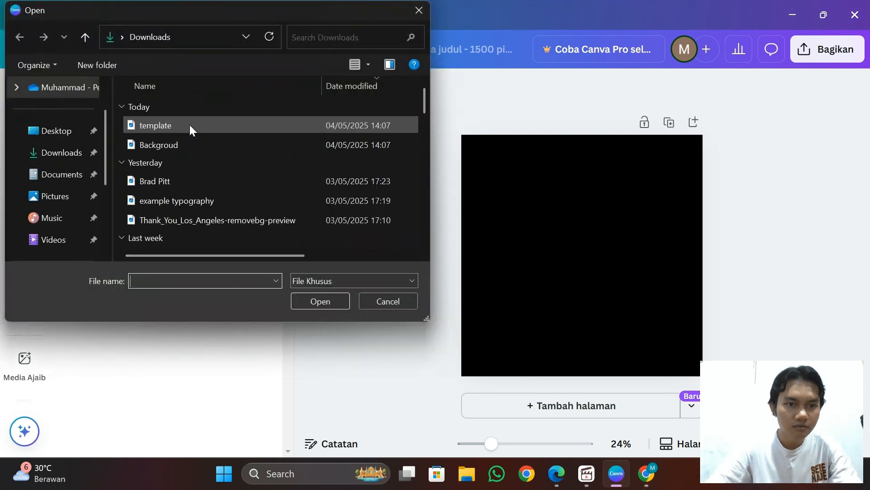
pyautogui.doubleClick(204, 129)
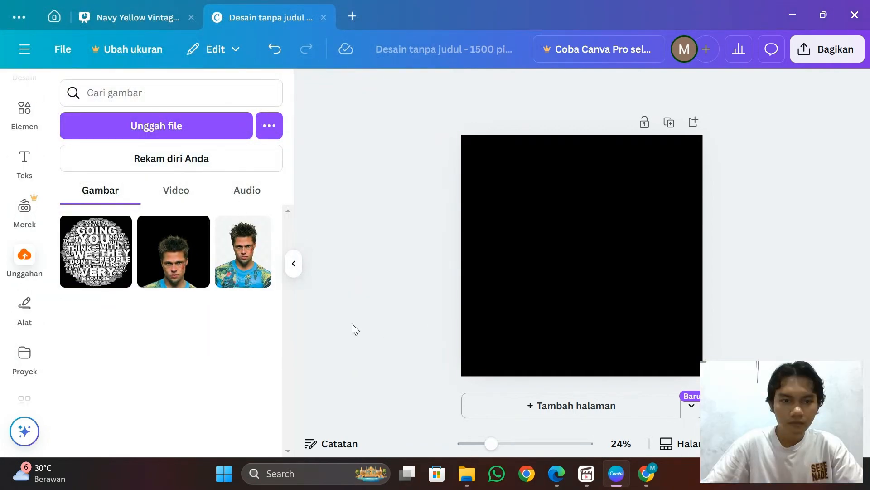
pyautogui.click(180, 285)
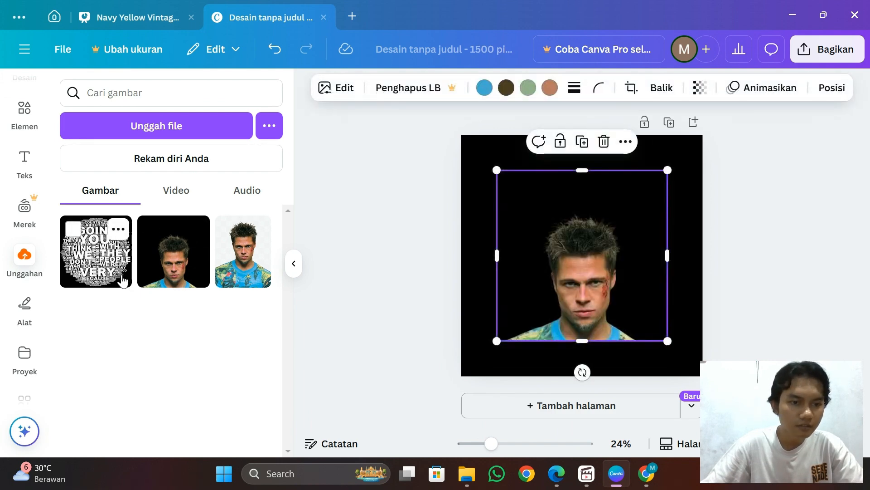
pyautogui.click(123, 282)
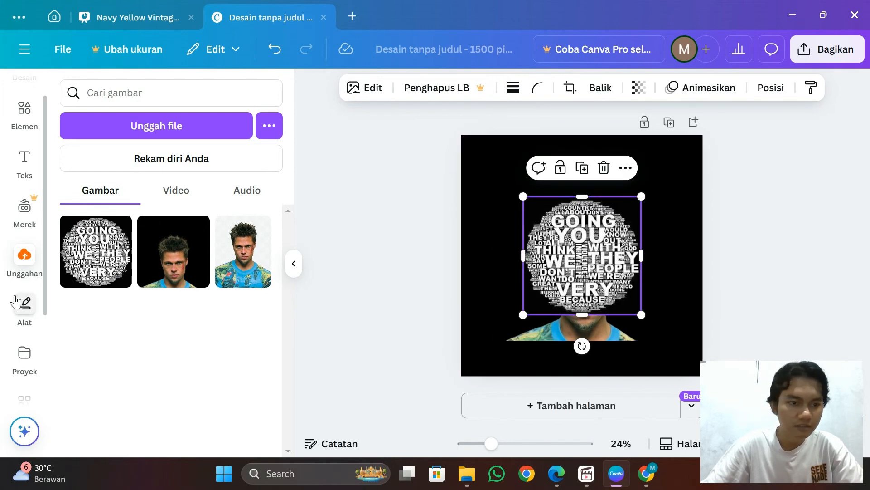
# Step: Search the Canva apps for "blend" and open the Blend Image app
pyautogui.scroll(-1, 24, 301)
pyautogui.scroll(-2, 25, 297)
pyautogui.click(32, 280)
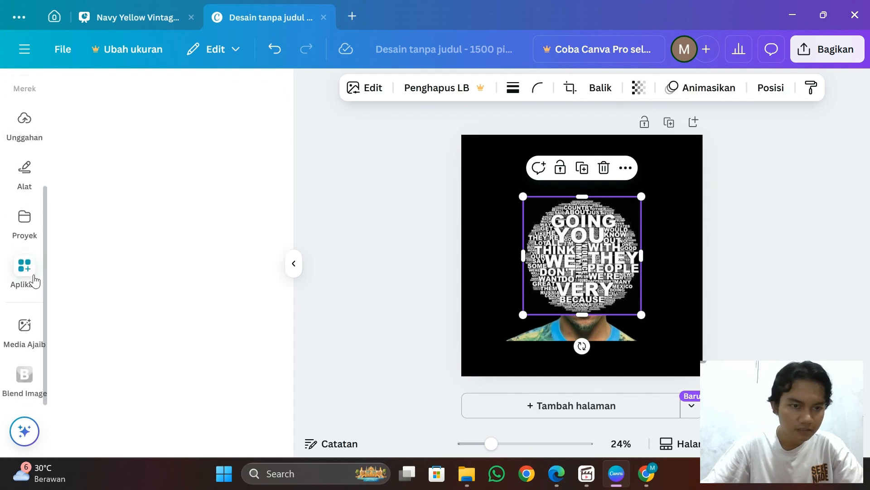
pyautogui.click(202, 101)
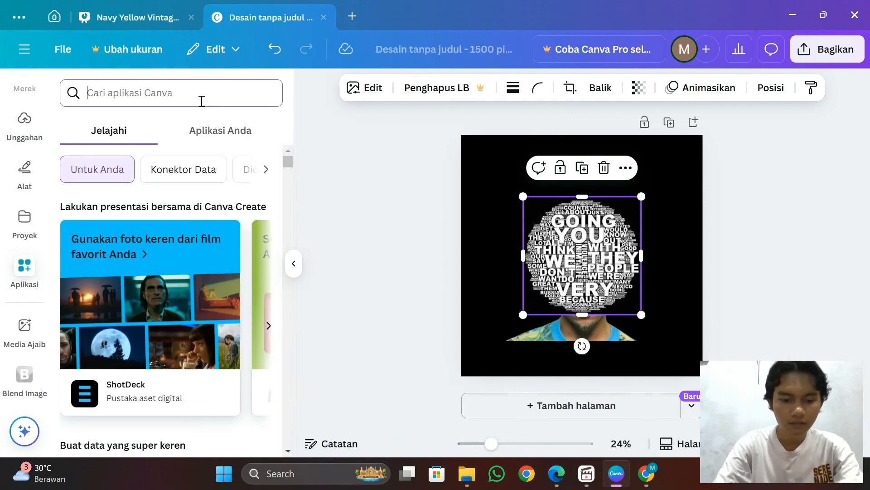
pyautogui.write('blend')
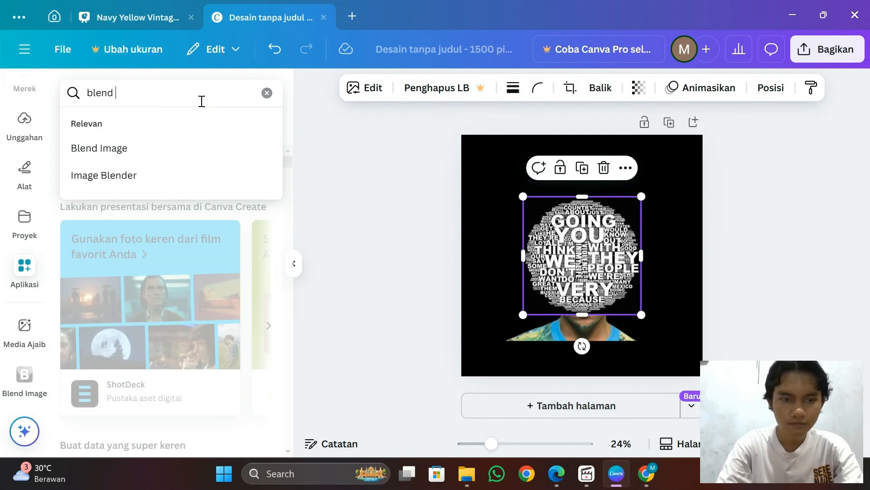
pyautogui.click(196, 150)
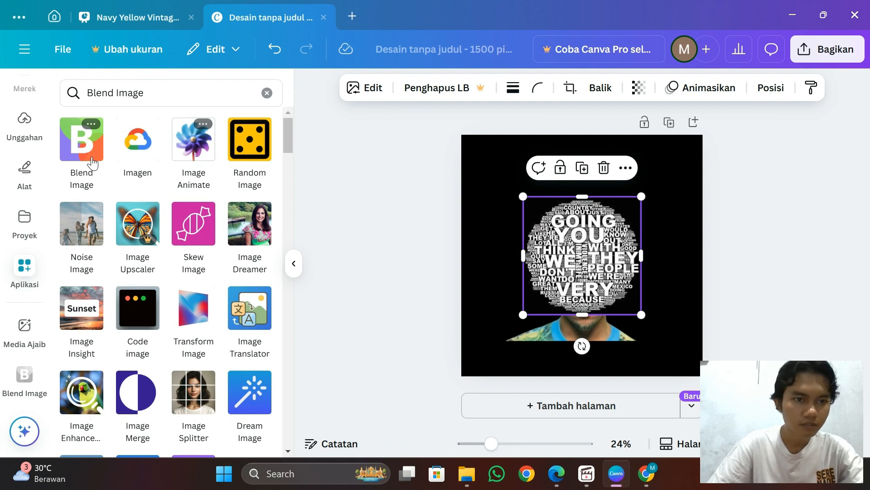
pyautogui.click(91, 162)
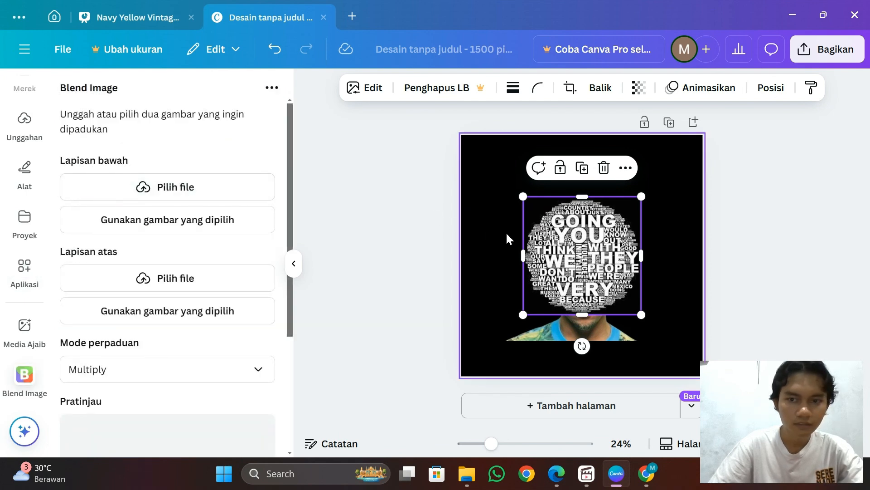
# Step: Separate the two images and add a Multiply blend to the design with the portrait as bottom layer and the typography as top layer
pyautogui.moveTo(560, 237); pyautogui.dragTo(508, 237)
pyautogui.moveTo(634, 279); pyautogui.dragTo(695, 280)
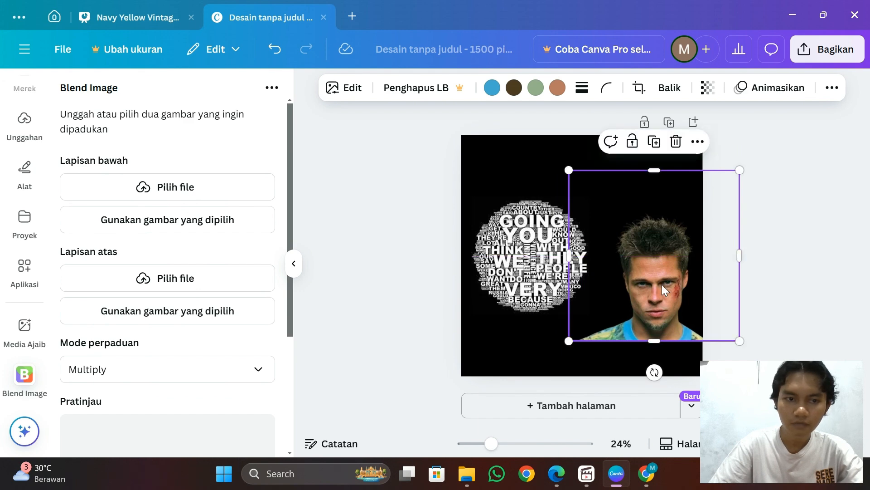
pyautogui.click(144, 227)
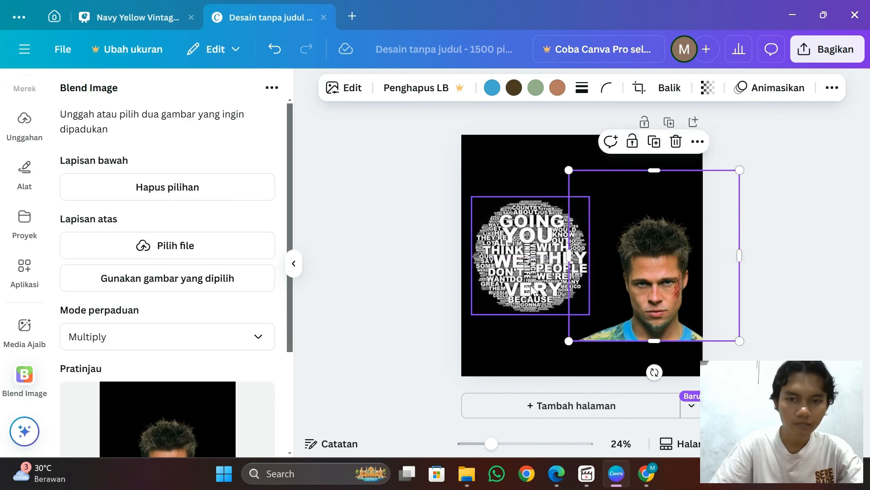
pyautogui.click(554, 290)
pyautogui.click(208, 293)
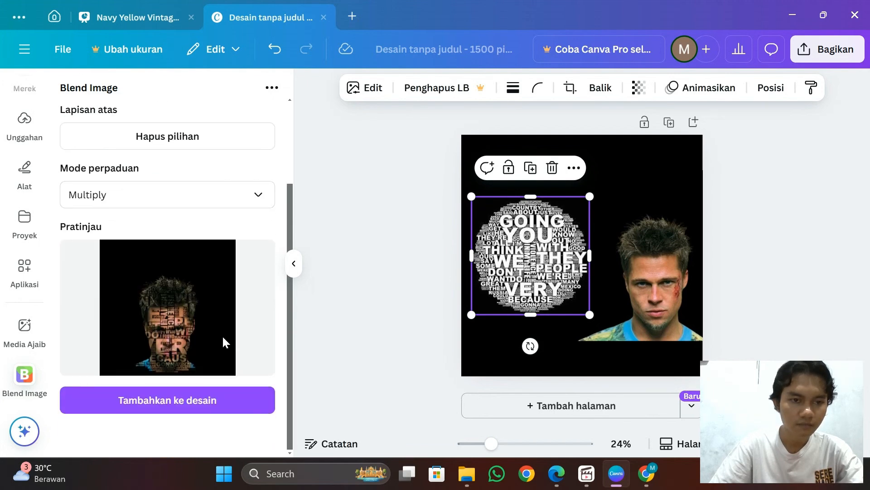
pyautogui.click(198, 409)
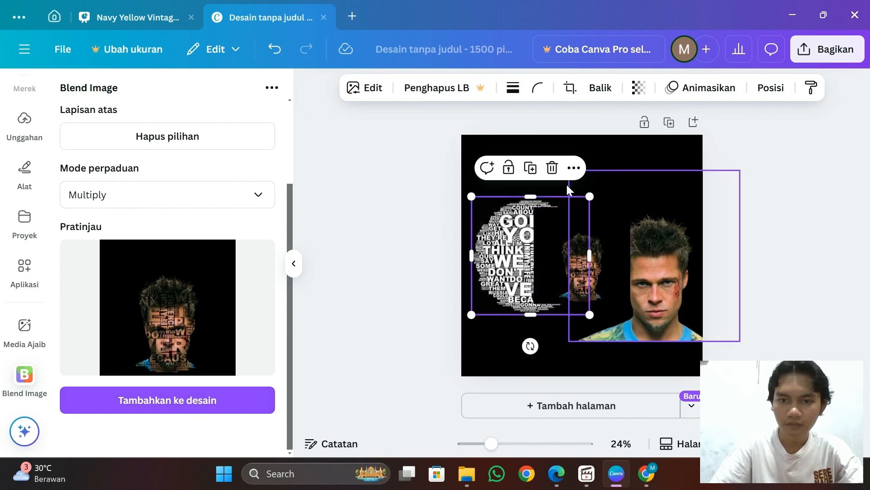
# Step: Delete the typography image from the page, then enlarge the blended portrait and arrange it beside the original portrait
pyautogui.click(553, 168)
pyautogui.moveTo(559, 252); pyautogui.dragTo(483, 176)
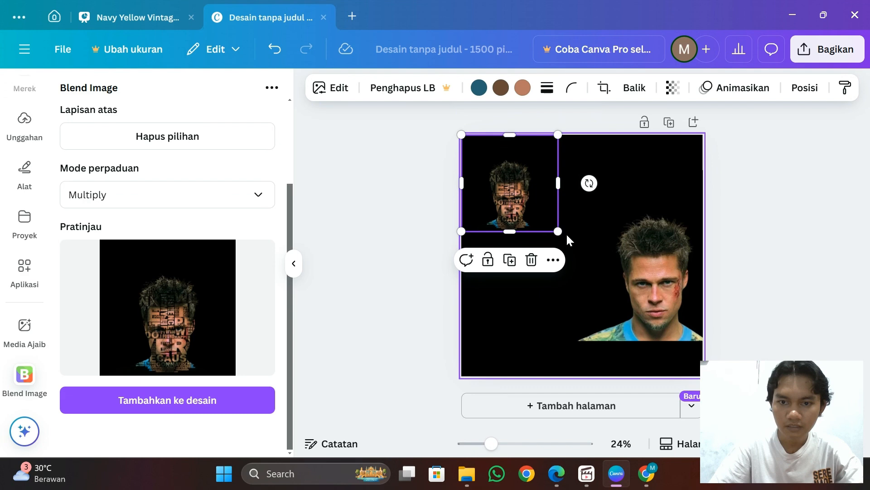
pyautogui.moveTo(562, 234); pyautogui.dragTo(621, 277)
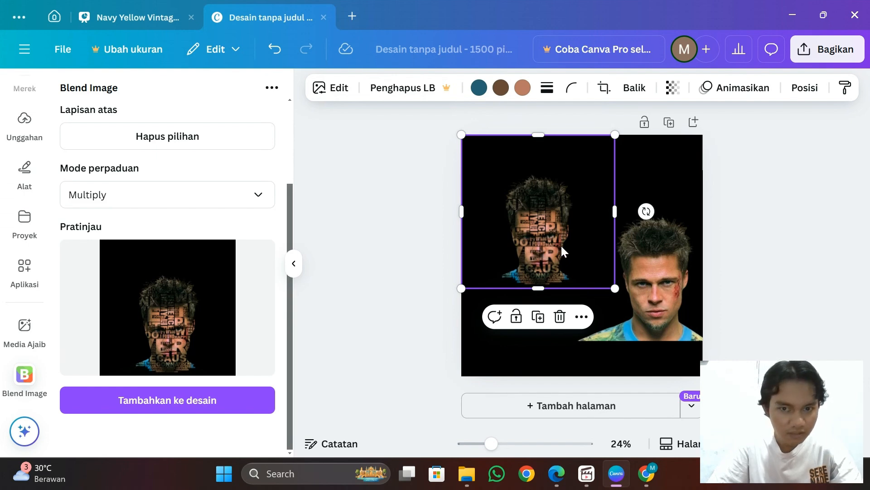
pyautogui.moveTo(582, 256); pyautogui.dragTo(582, 288)
pyautogui.moveTo(673, 292); pyautogui.dragTo(679, 275)
# Step: Clear the images chosen for the bottom and top layers in Blend Image
pyautogui.scroll(3, 131, 272)
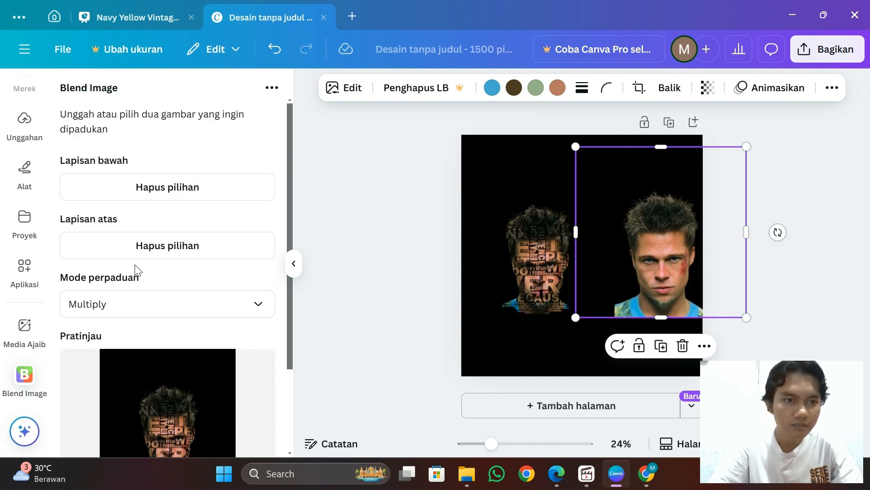
pyautogui.click(177, 201)
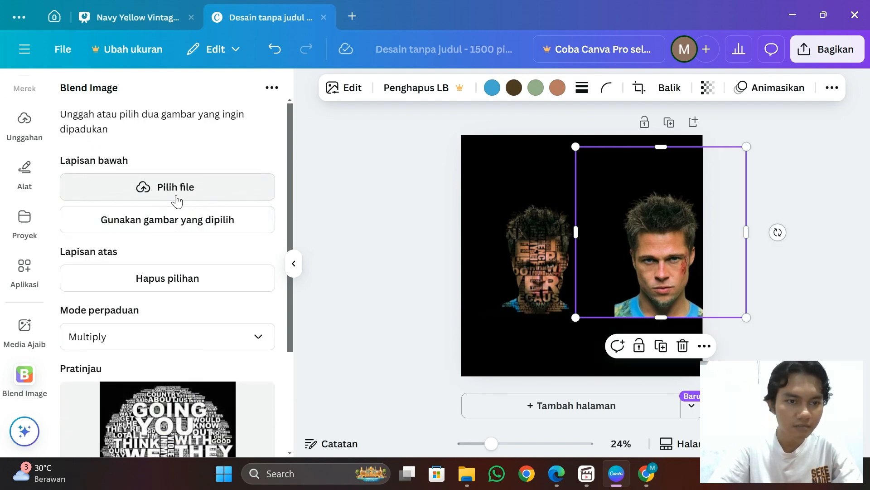
pyautogui.click(197, 275)
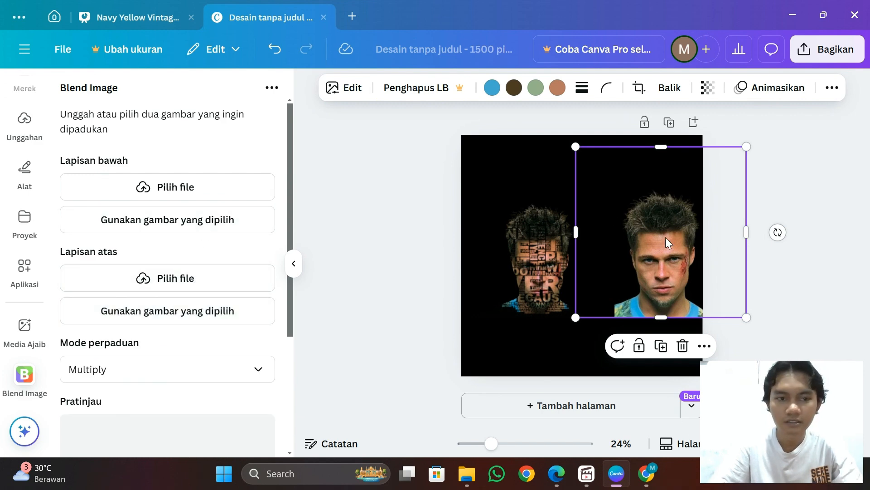
# Step: Add a Multiply blend to the design with the original portrait as bottom layer and the blended typography portrait as top layer
pyautogui.click(227, 228)
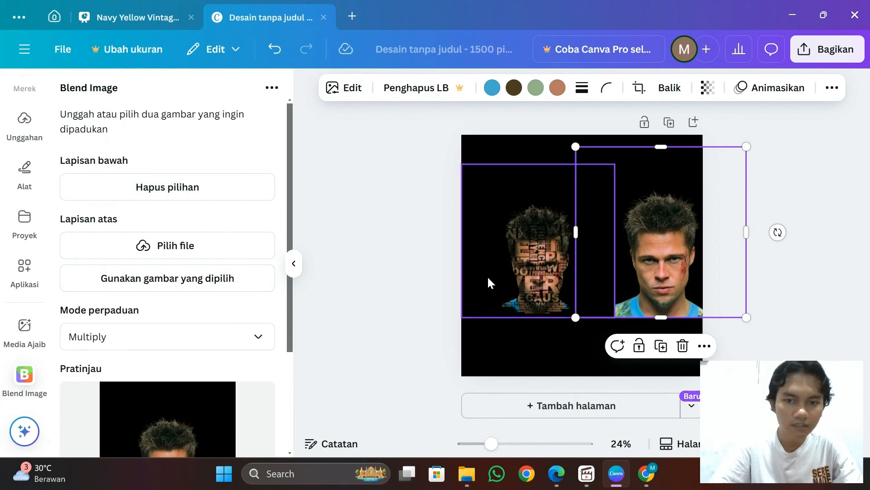
pyautogui.click(507, 279)
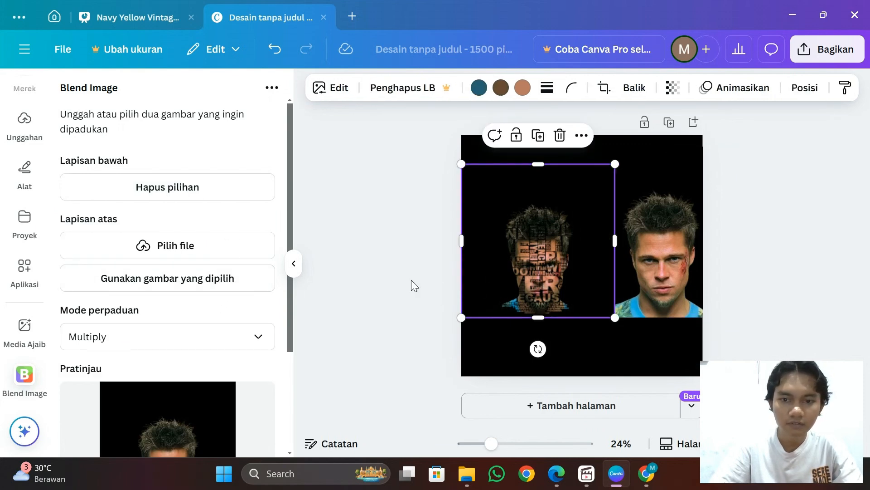
pyautogui.click(234, 289)
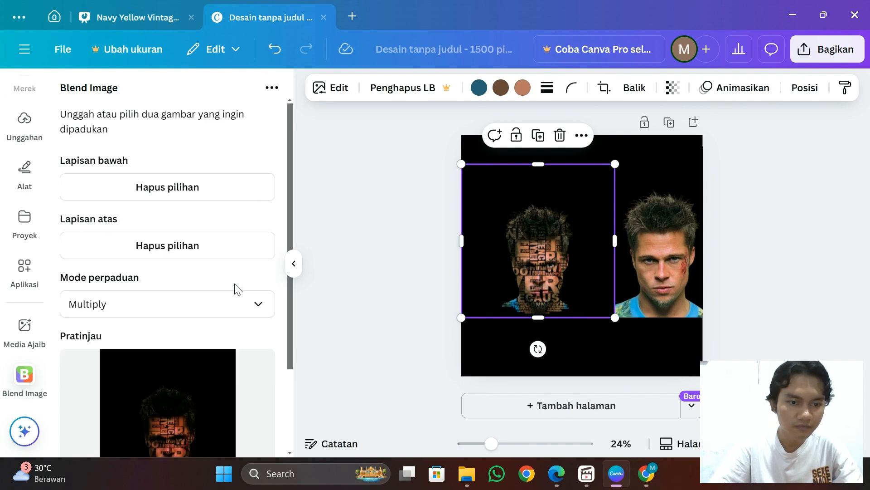
pyautogui.scroll(-3, 254, 299)
pyautogui.click(251, 398)
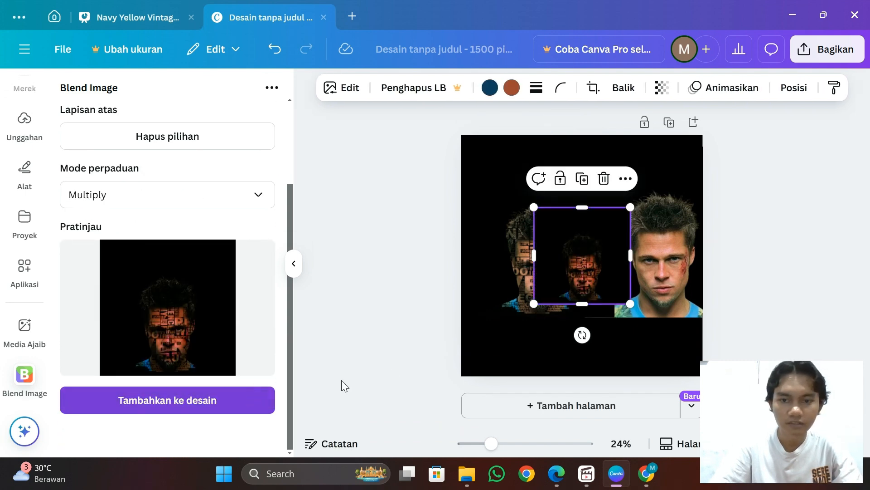
# Step: Delete the original portrait and the earlier blend, and enlarge the newest blended image to fill the whole page
pyautogui.click(640, 250)
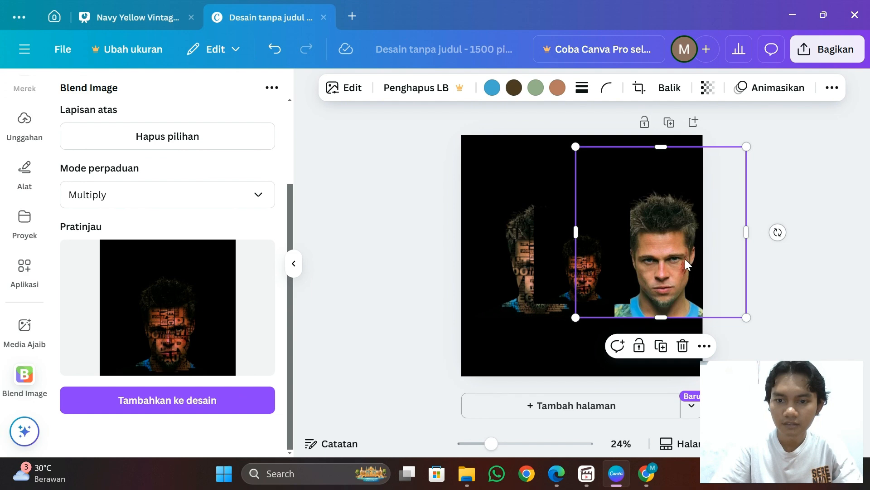
pyautogui.click(683, 345)
pyautogui.click(547, 313)
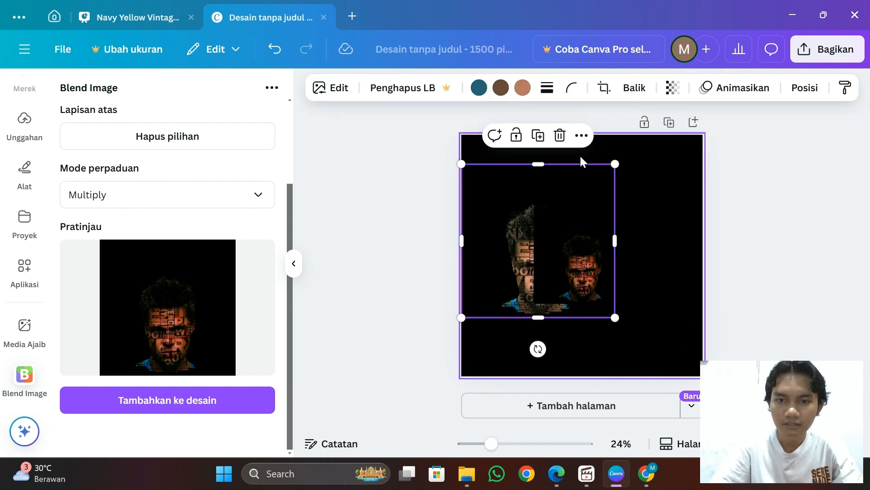
pyautogui.click(560, 135)
pyautogui.moveTo(594, 245); pyautogui.dragTo(525, 171)
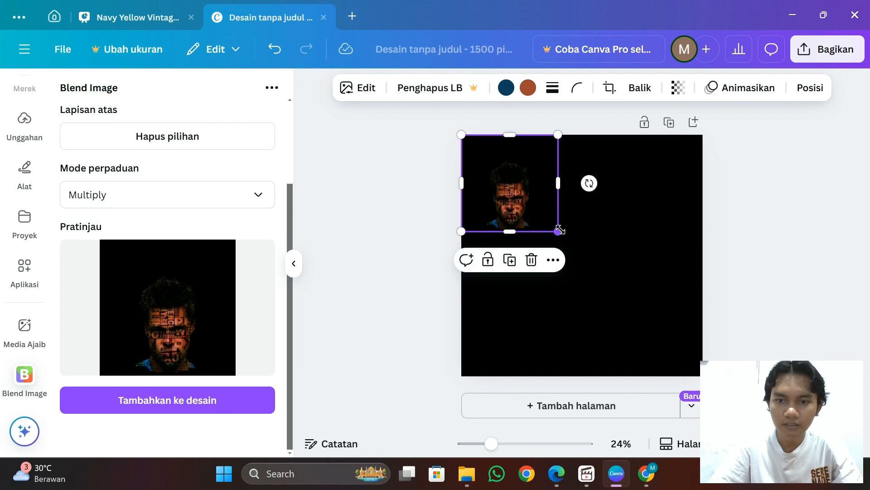
pyautogui.moveTo(560, 230); pyautogui.dragTo(737, 339)
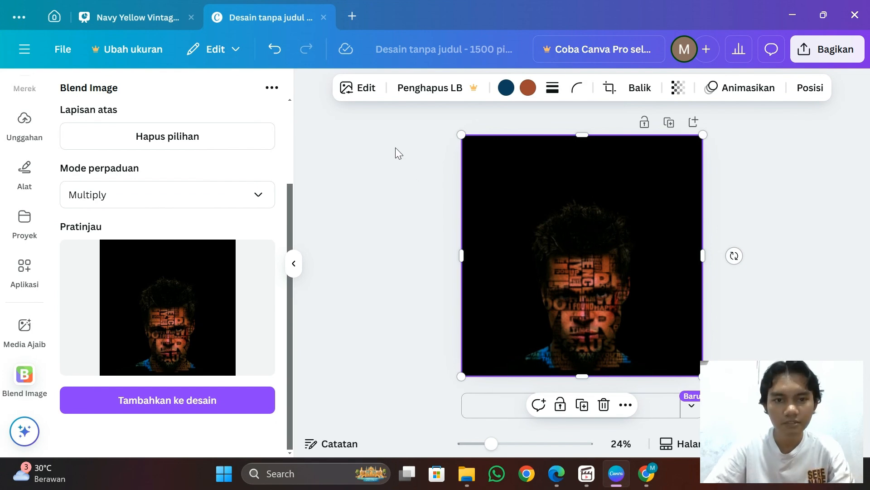
# Step: Apply the Klasik filter from the Mono group to the full-page blended portrait
pyautogui.click(365, 97)
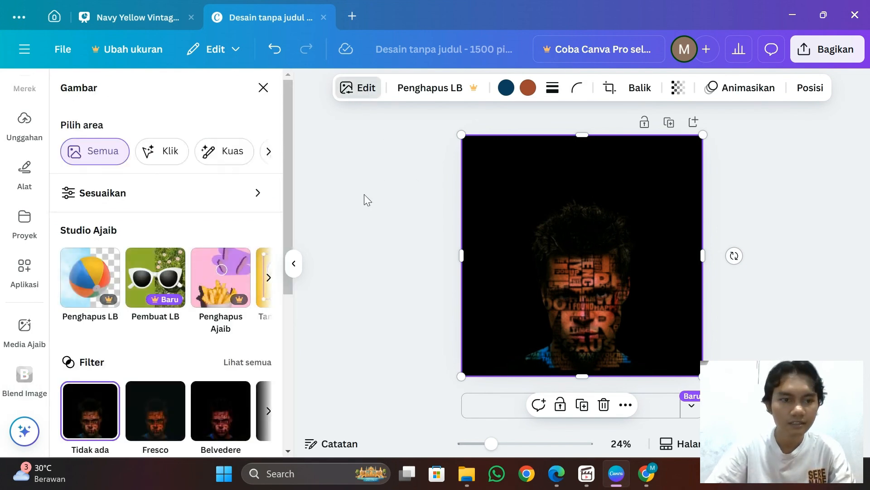
pyautogui.scroll(-1, 267, 370)
pyautogui.scroll(-1, 267, 370)
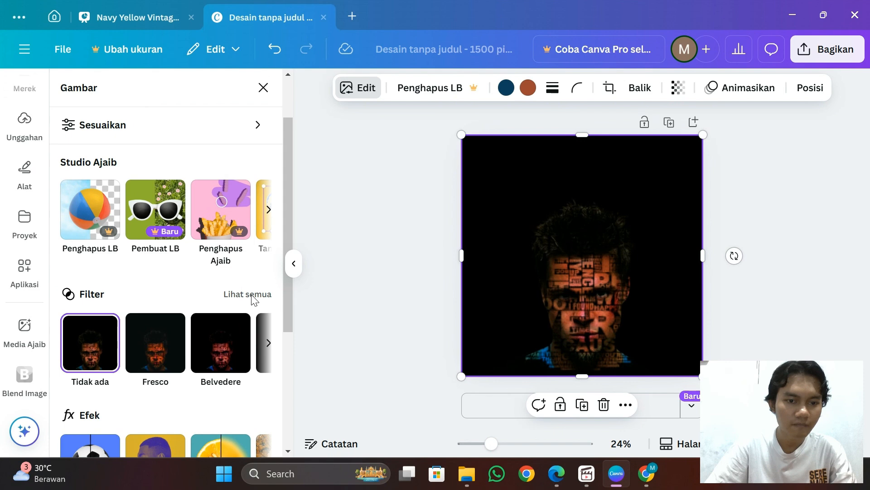
pyautogui.click(253, 295)
pyautogui.scroll(-2, 250, 302)
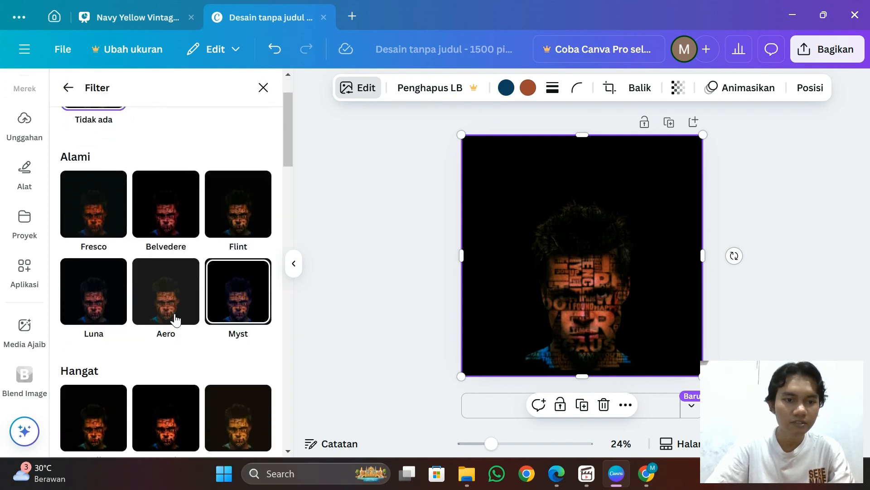
pyautogui.scroll(-15, 240, 335)
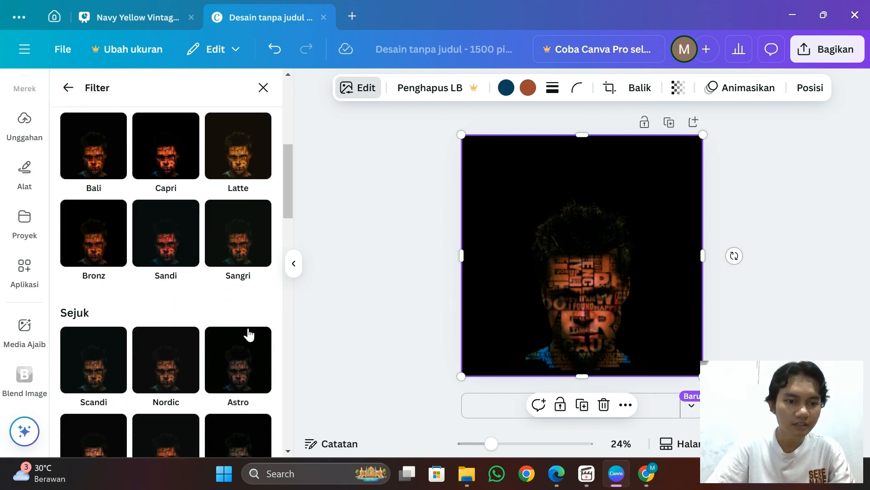
pyautogui.scroll(-15, 211, 340)
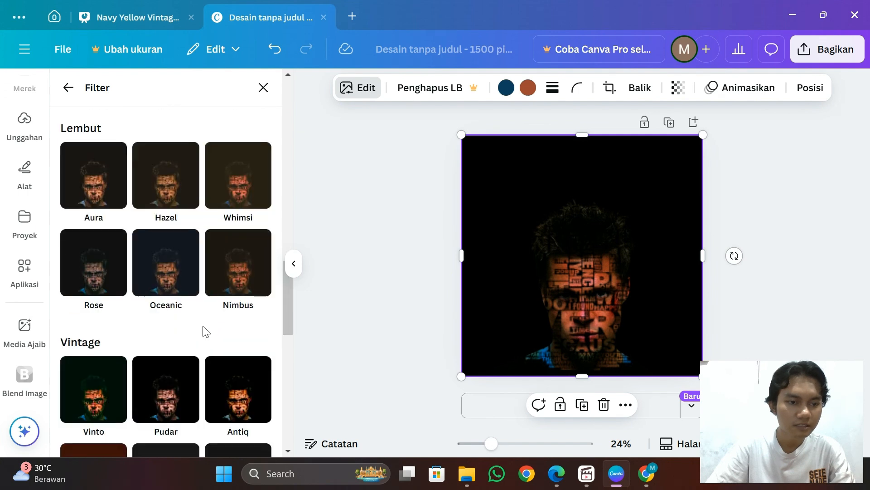
pyautogui.scroll(-2, 202, 332)
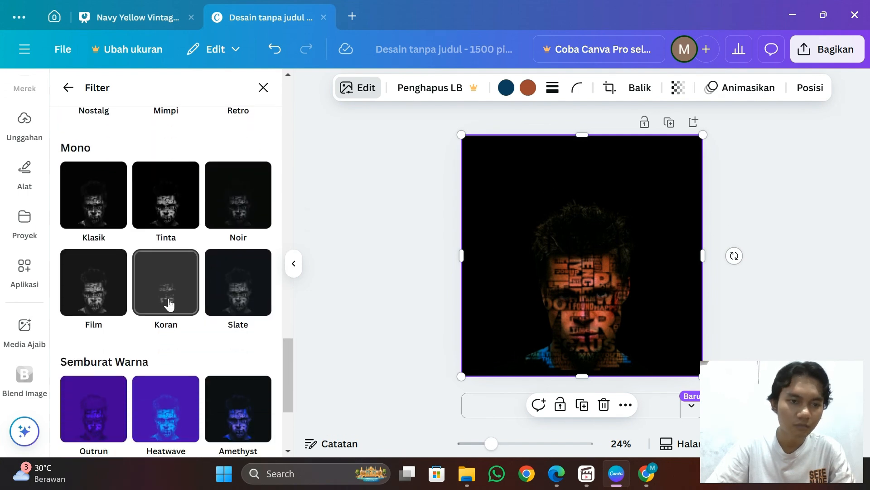
pyautogui.click(80, 212)
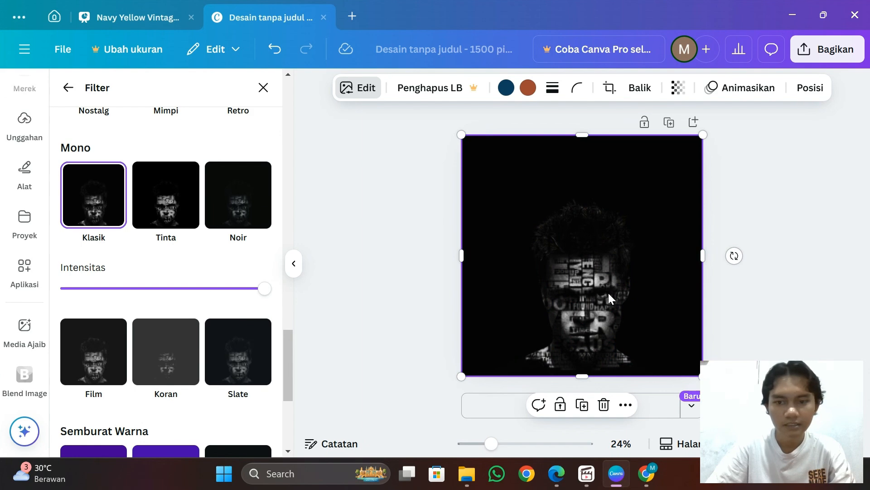
pyautogui.click(770, 341)
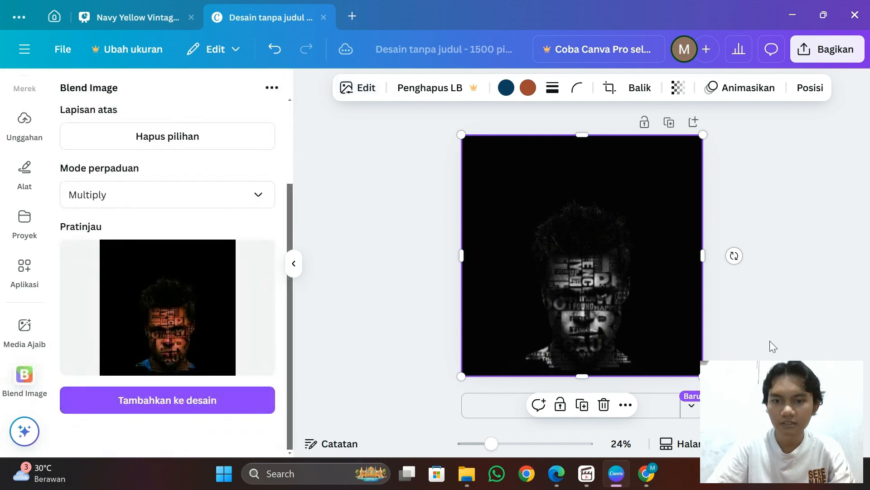
# Step: Download the design with JPG as the file type
pyautogui.click(813, 55)
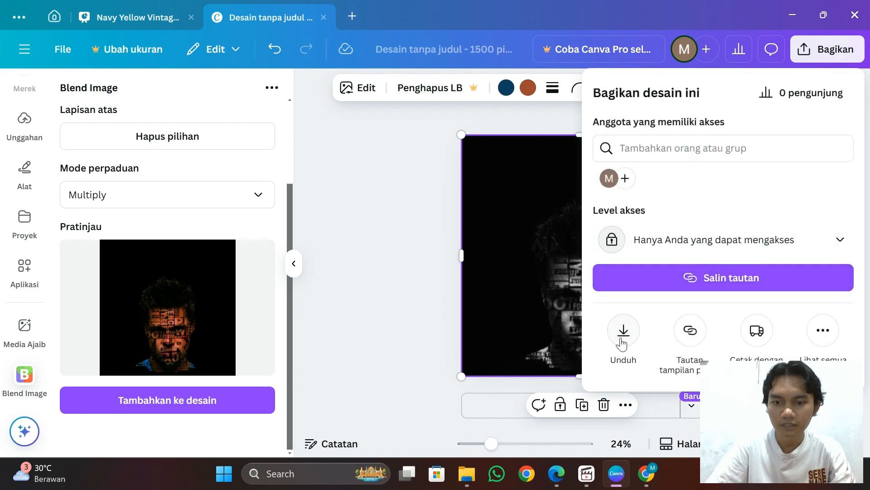
pyautogui.click(633, 343)
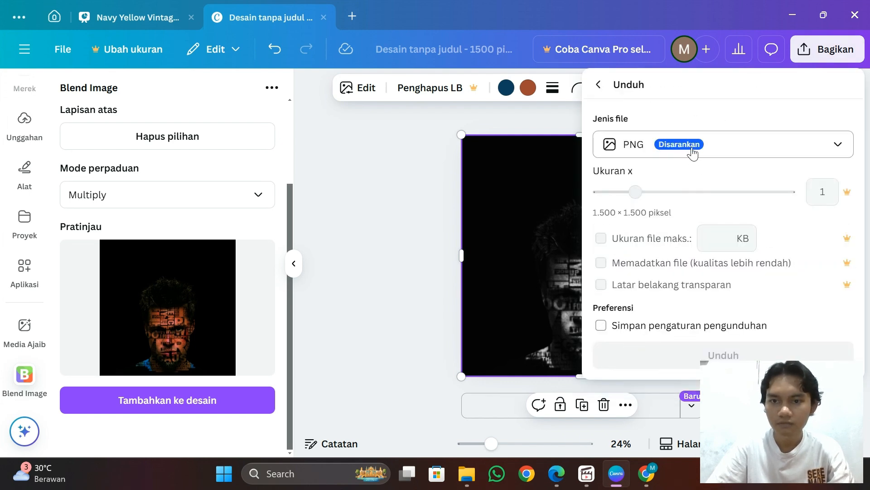
pyautogui.click(693, 154)
pyautogui.click(699, 181)
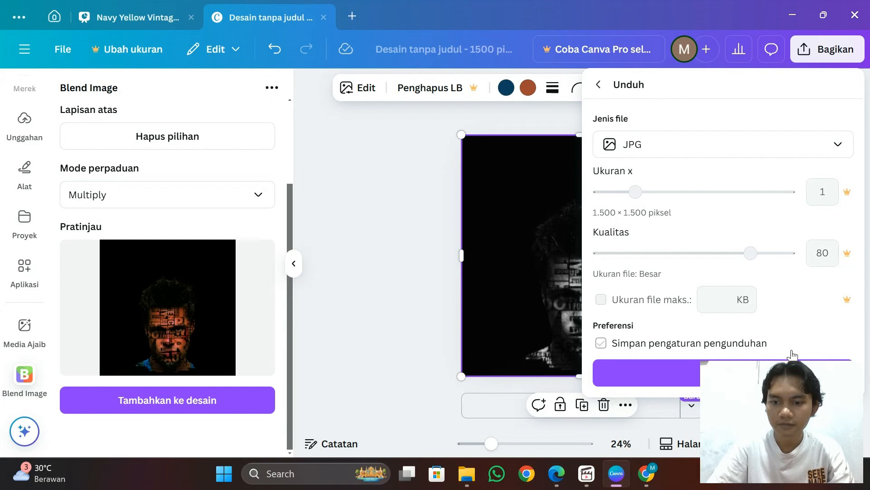
pyautogui.click(796, 373)
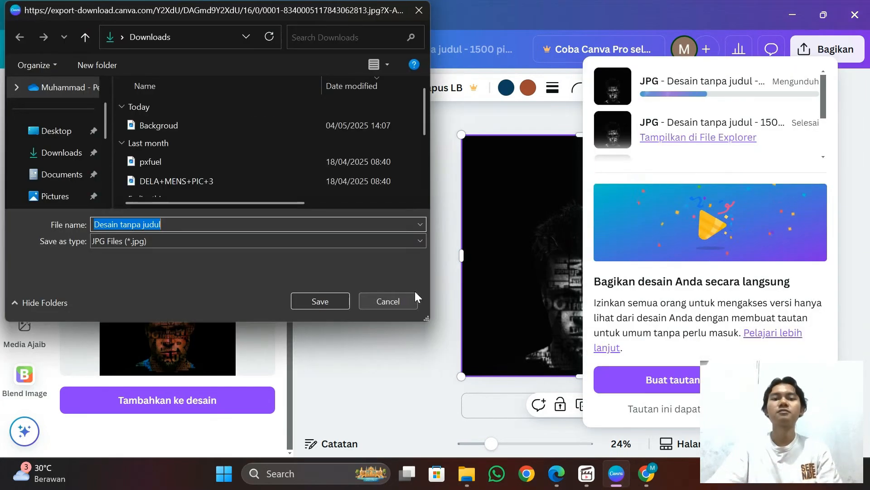
# Step: Save the exported JPG in the Downloads folder under the file name Typography
pyautogui.press('BackSpace')
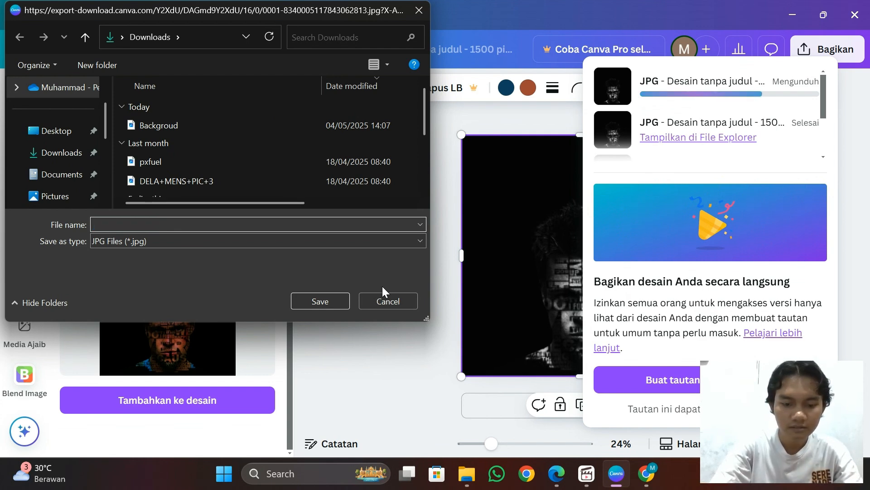
pyautogui.write('Typo')
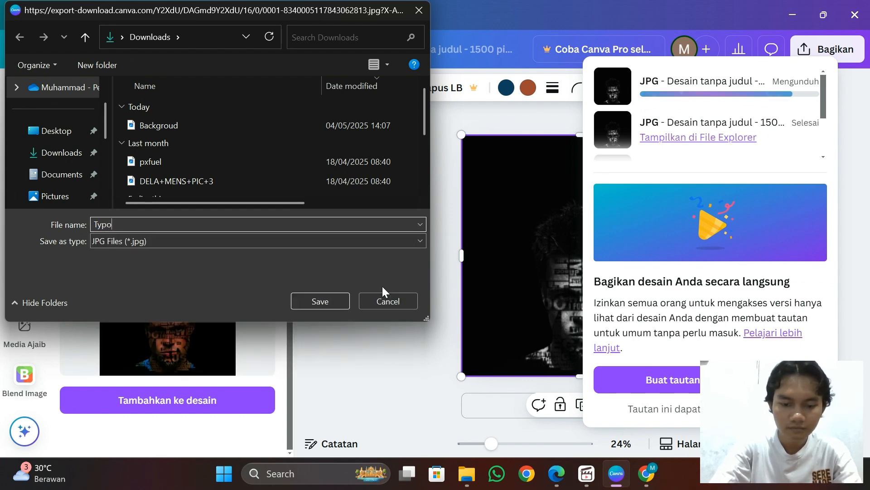
pyautogui.write('graphy')
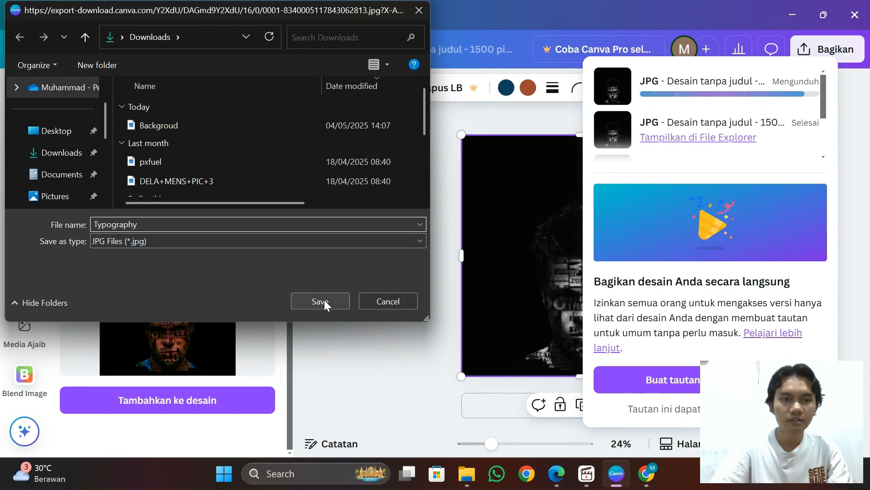
pyautogui.click(325, 300)
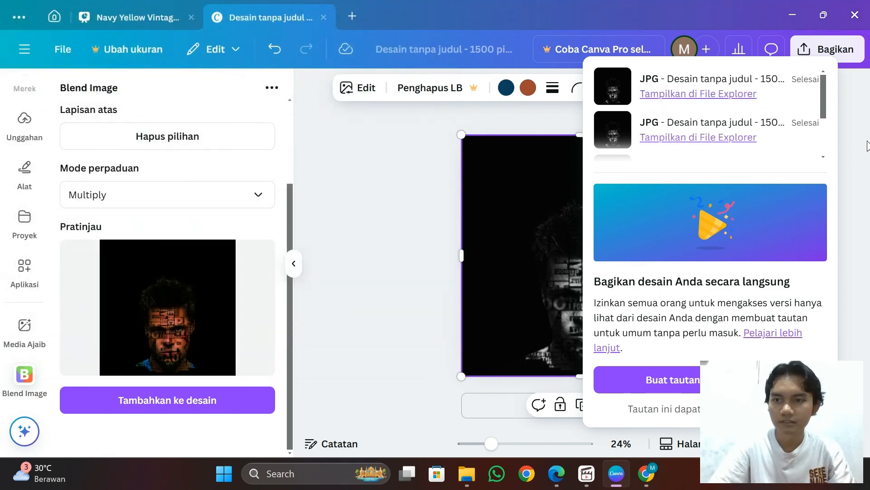
pyautogui.click(421, 233)
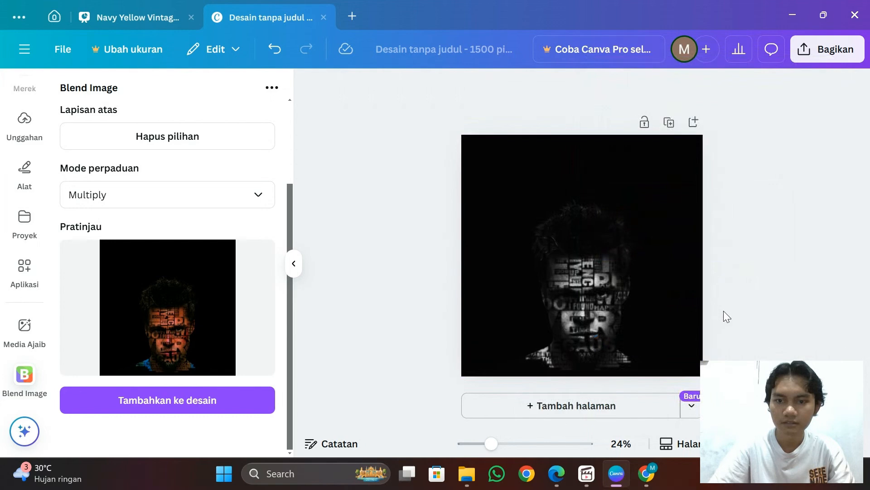